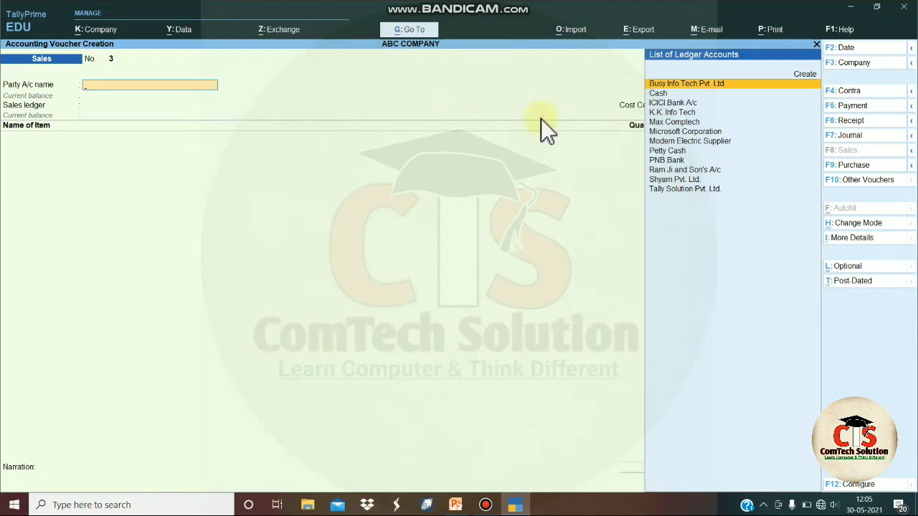
# - Start a purchase voucher with supplier invoice number PUR/TS/01 dated 1-Apr-20 and Tally Solution Pvt. Ltd. as the party account
pyautogui.click(864, 163)
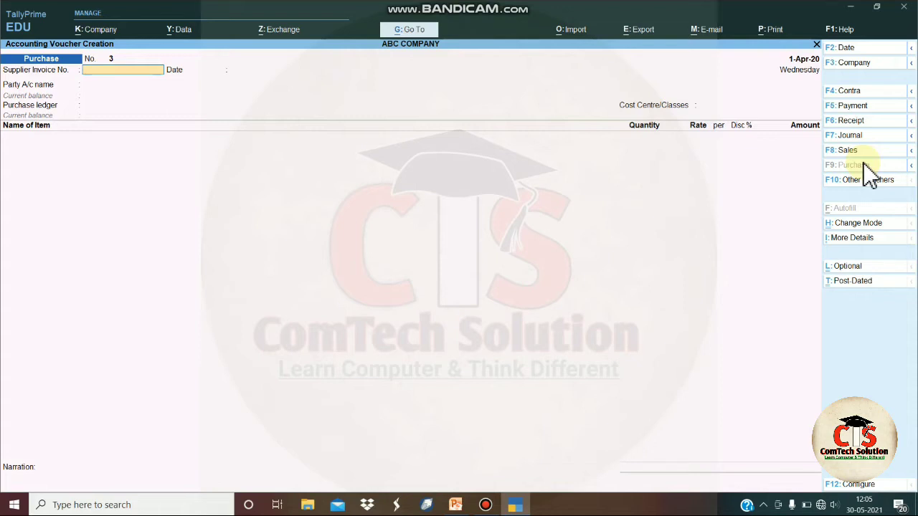
pyautogui.write('PUR/TS/01')
pyautogui.press('Return')
pyautogui.press('Return')
pyautogui.write('T')
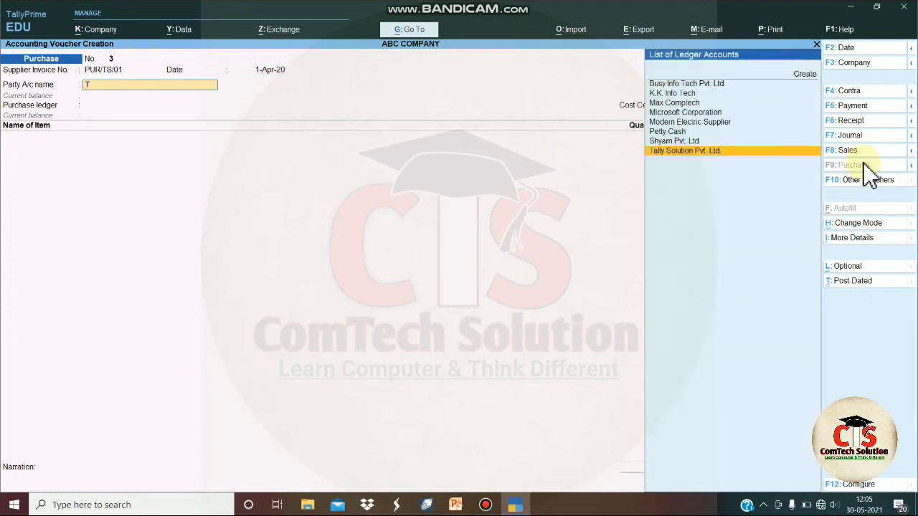
pyautogui.press('Return')
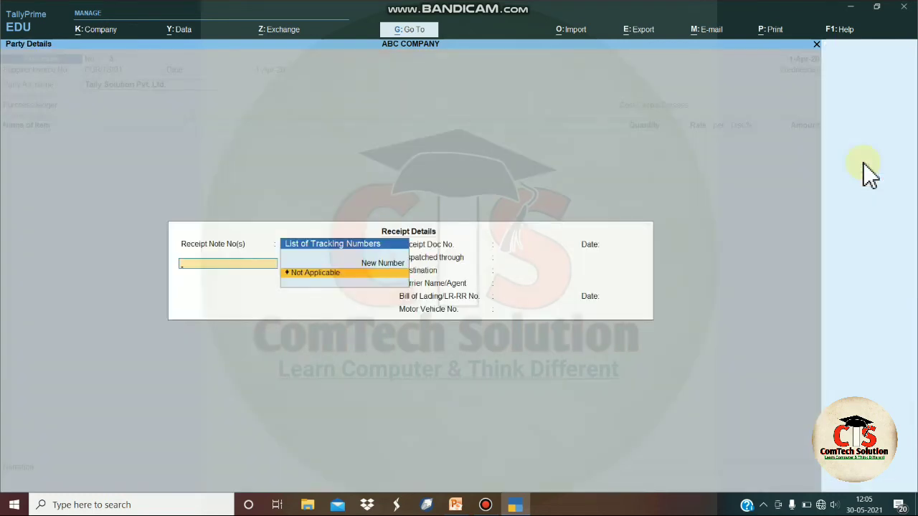
# - Accept the default receipt and party details with receipt note Not Applicable, and choose Purchases A/c with cost centre class Not Applicable
pyautogui.press('Return')
pyautogui.press('Return')
pyautogui.press('Return')
pyautogui.press('Return')
pyautogui.press('Return')
pyautogui.press('Return')
pyautogui.press('Return')
pyautogui.press('Return')
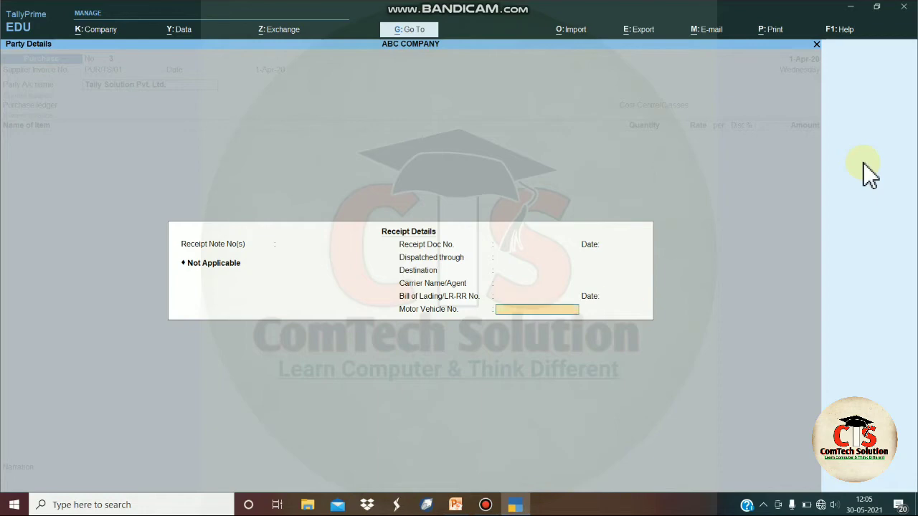
pyautogui.press('Return')
pyautogui.press('Return')
pyautogui.press('Return')
pyautogui.press('Return')
pyautogui.press('Return')
pyautogui.press('Return')
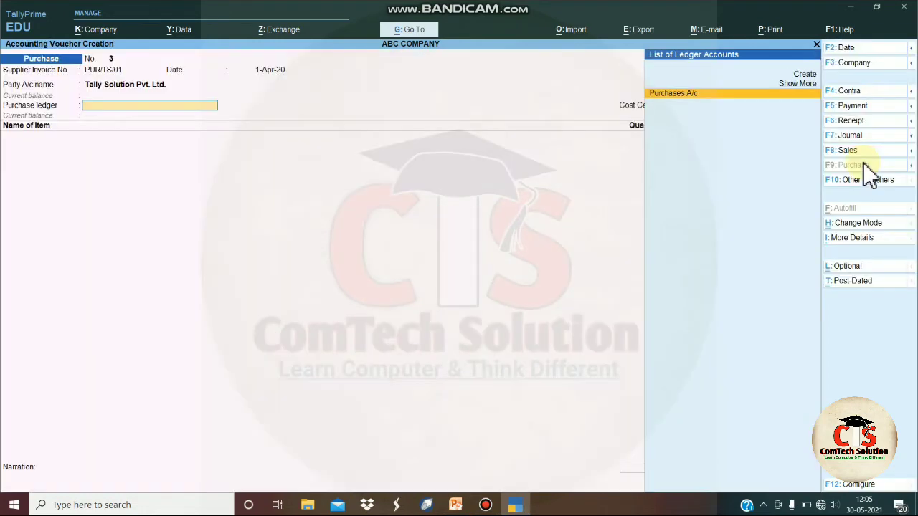
pyautogui.press('Return')
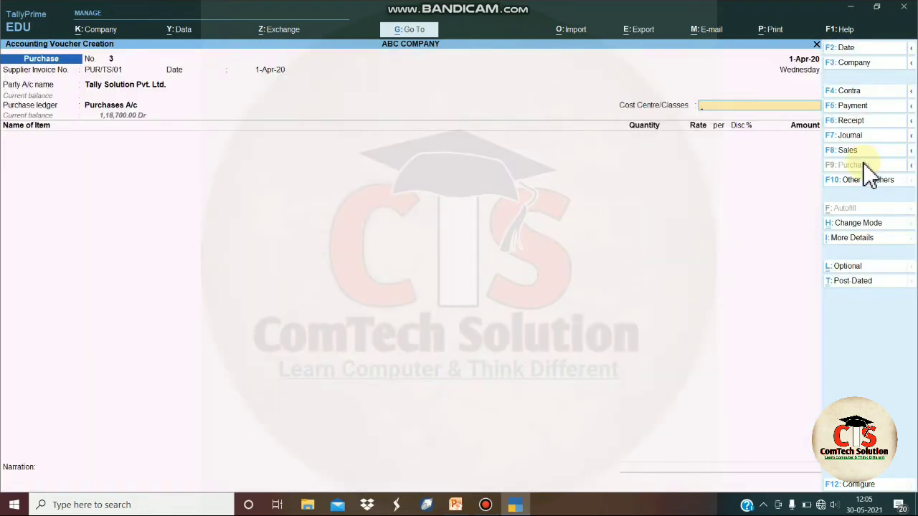
pyautogui.press('Return')
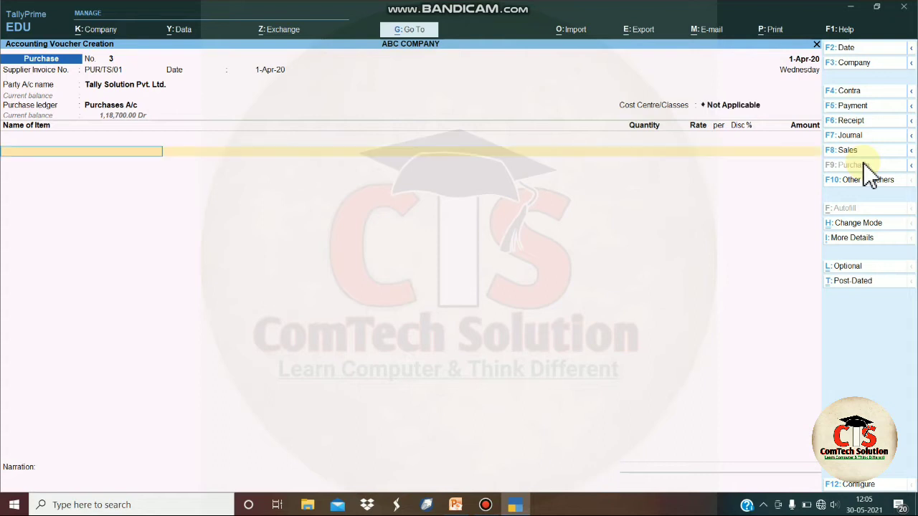
# - Add the stock item Tally ERP.9(G) with tracking and order numbers Not Applicable, godown Golghar and quantity 3 PCS
pyautogui.write('T')
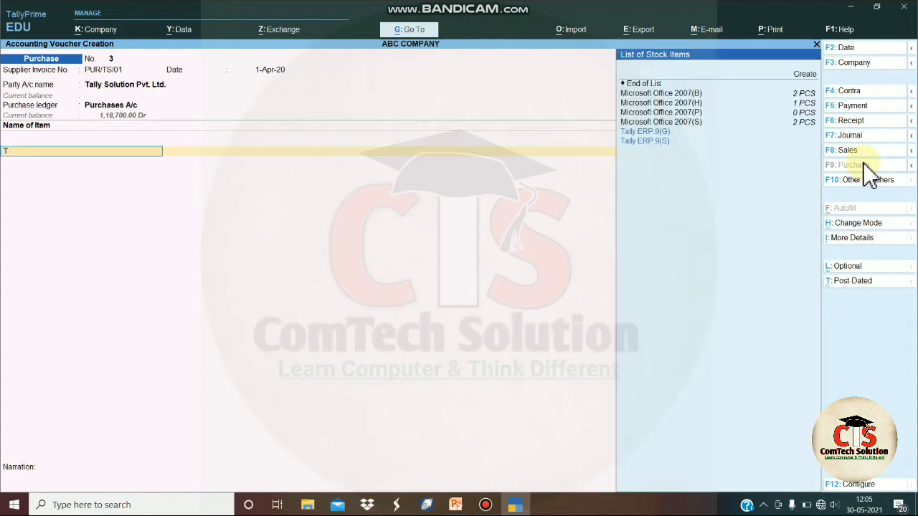
pyautogui.press('Down')
pyautogui.press('Up')
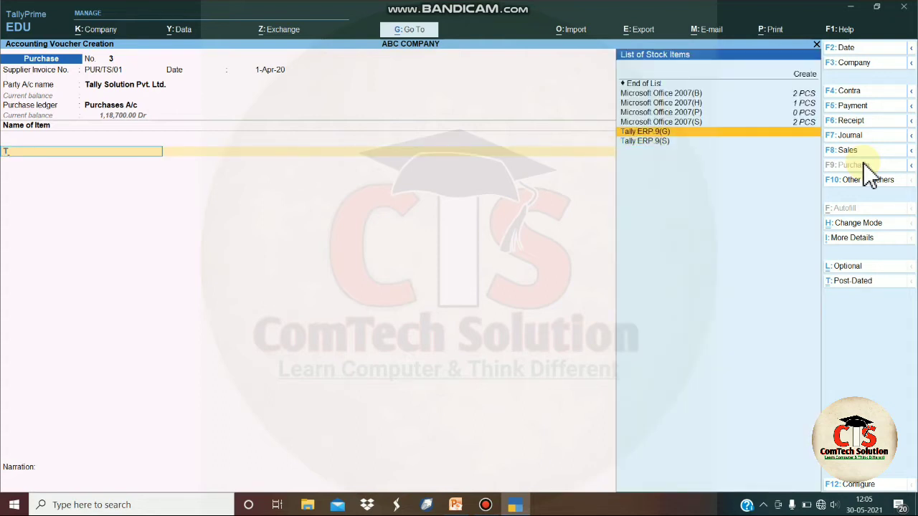
pyautogui.press('Return')
pyautogui.press('Return')
pyautogui.press('Return')
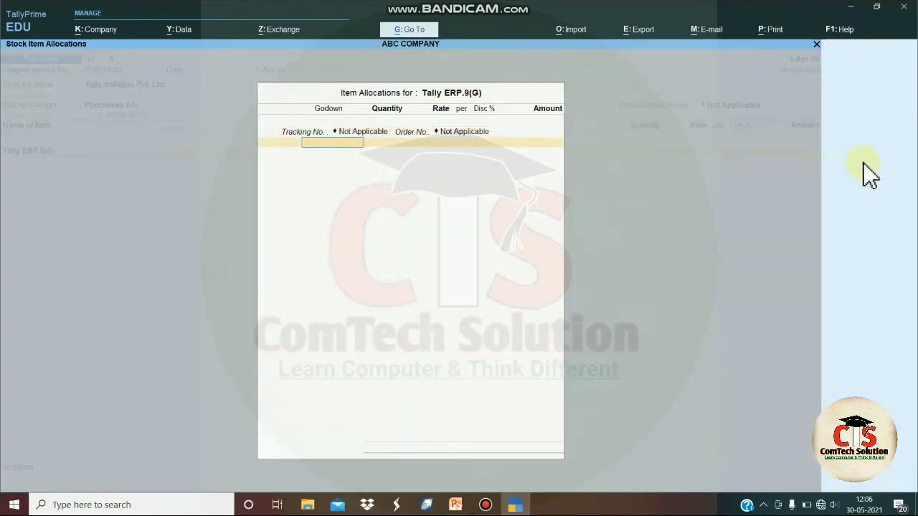
pyautogui.press('Return')
pyautogui.write('3')
pyautogui.press('Return')
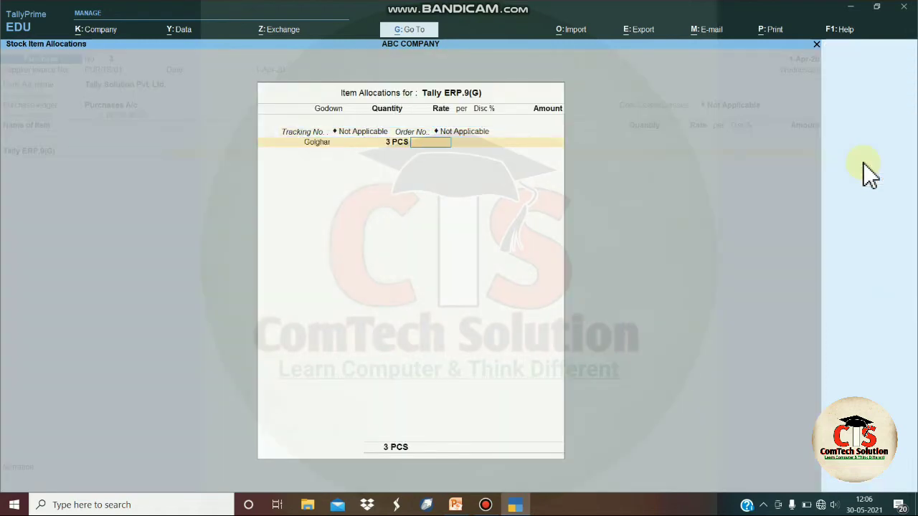
# - Set the Tally ERP.9(G) rate to 29,000 per PCS and accept the item line
pyautogui.write('269000')
pyautogui.press('BackSpace')
pyautogui.press('BackSpace')
pyautogui.press('BackSpace')
pyautogui.press('BackSpace')
pyautogui.press('BackSpace')
pyautogui.write('9000')
pyautogui.press('Return')
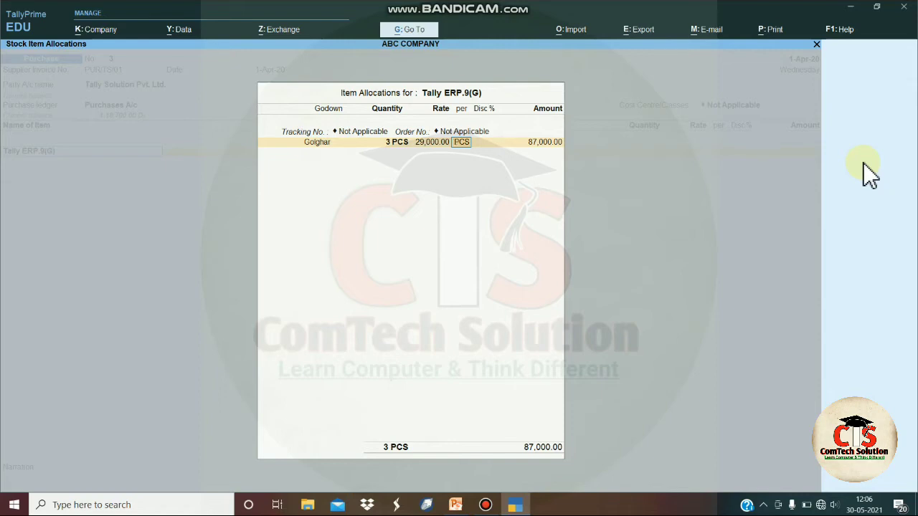
pyautogui.press('Return')
pyautogui.press('Return')
pyautogui.press('Return')
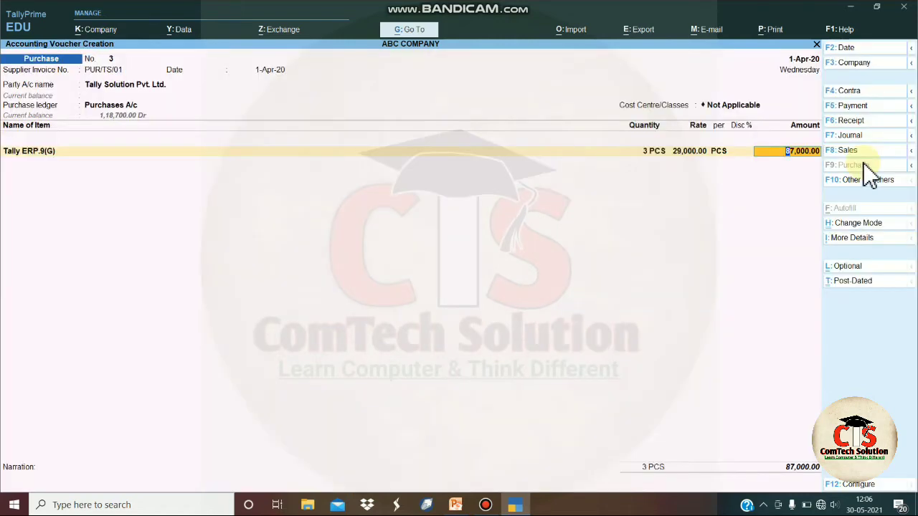
pyautogui.press('Return')
# - Add Tally ERP.9(S) as the second item with tracking and order numbers Not Applicable, godown Golghar and quantity 5 PCS
pyautogui.write('T')
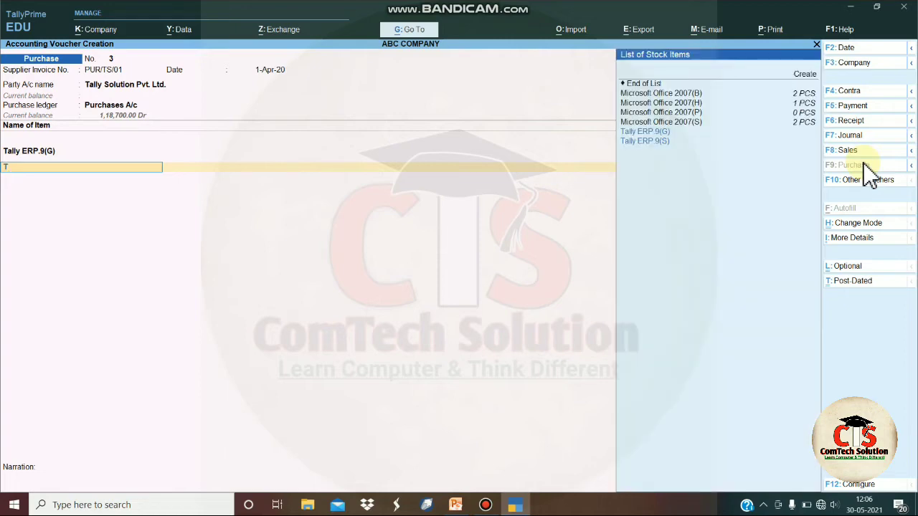
pyautogui.press('Down')
pyautogui.press('Return')
pyautogui.press('Return')
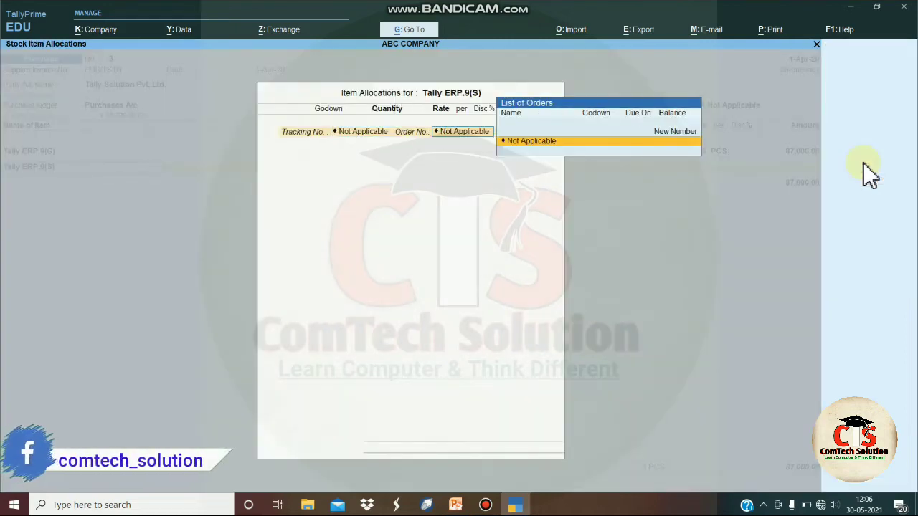
pyautogui.press('Return')
pyautogui.write('5')
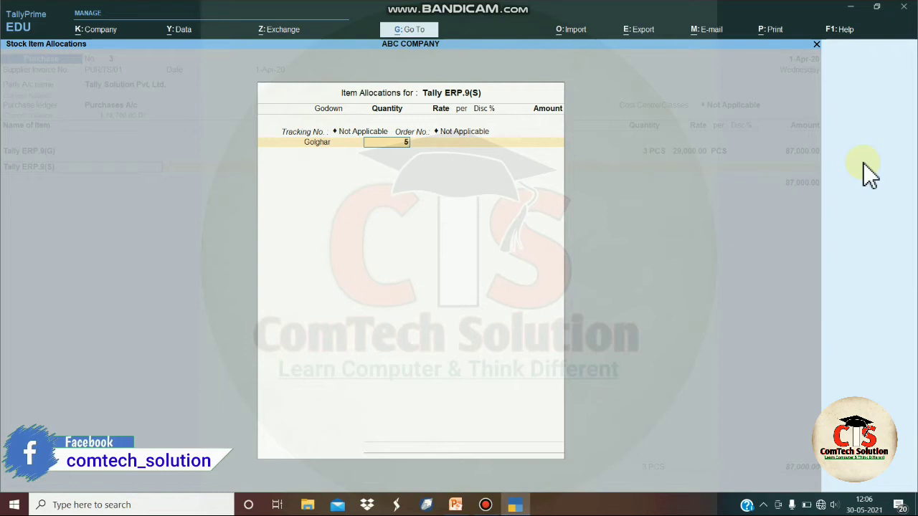
pyautogui.press('Return')
# - Set the Tally ERP.9(S) rate to 10,000 per PCS and accept the item line
pyautogui.write('10000')
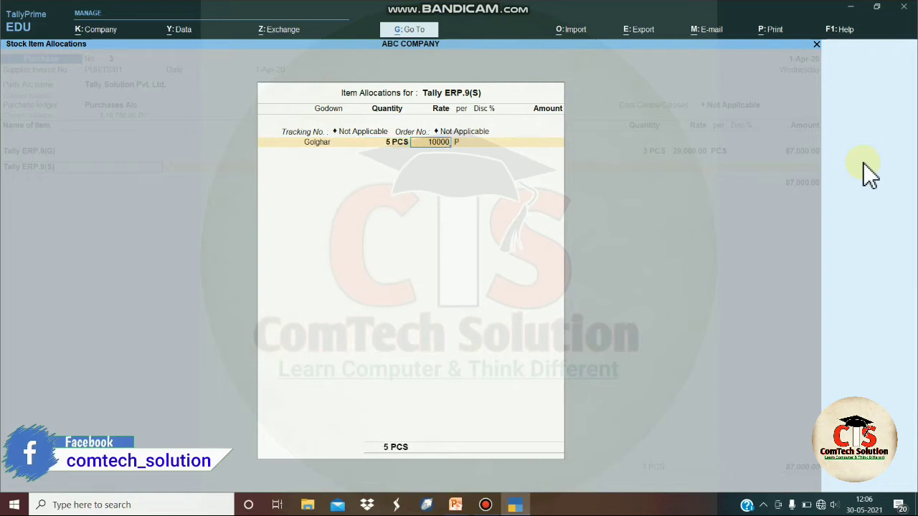
pyautogui.press('Return')
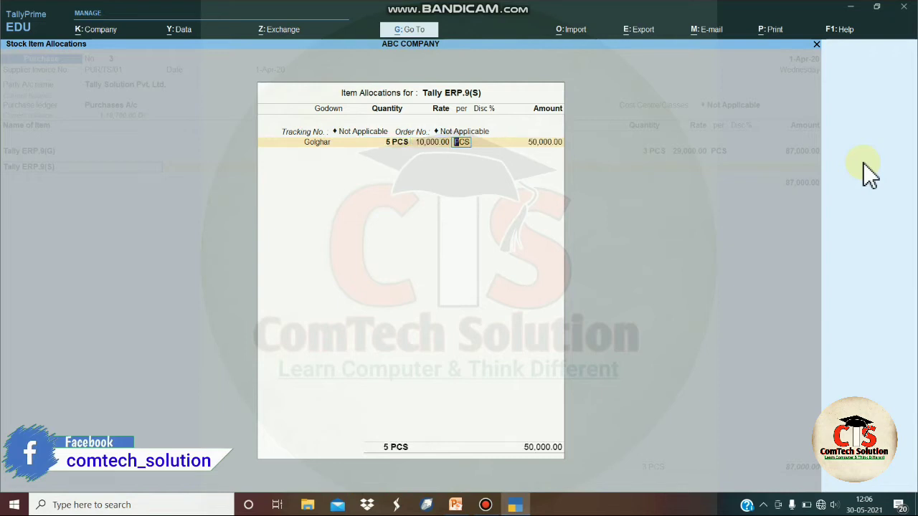
pyautogui.press('Return')
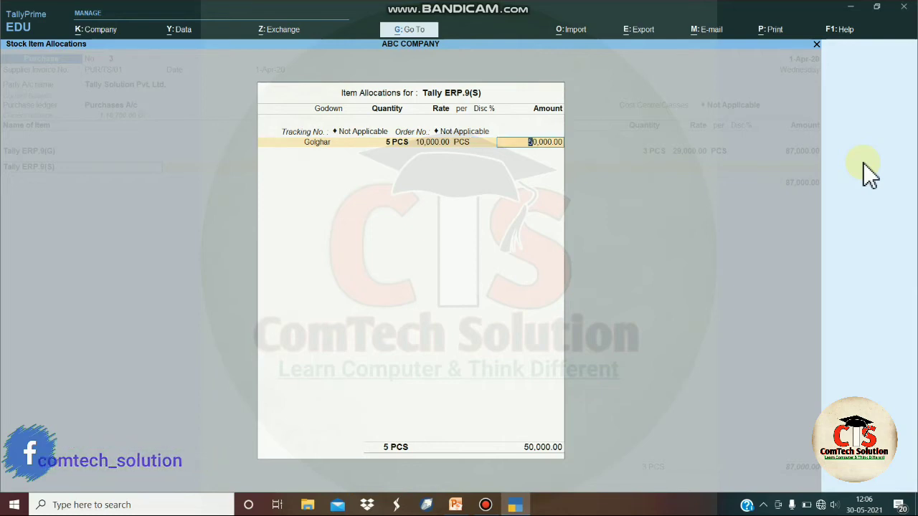
pyautogui.press('Return')
pyautogui.press('Return')
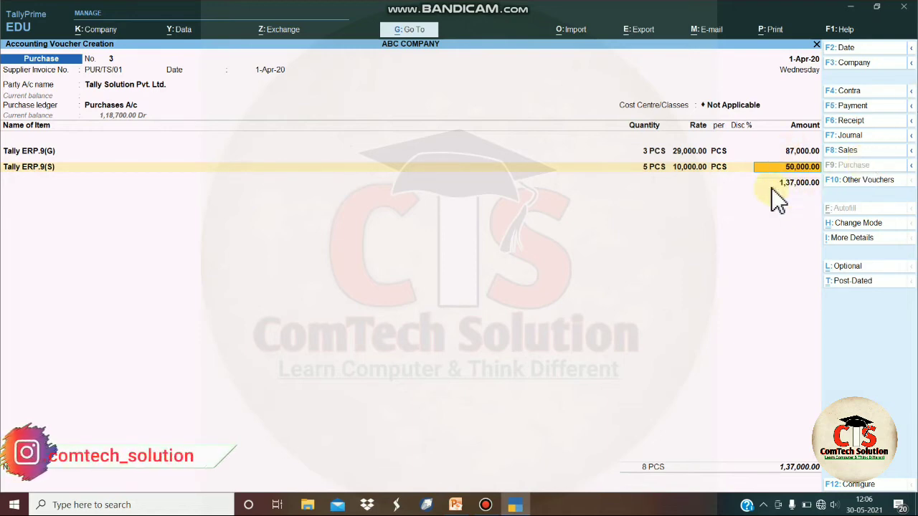
pyautogui.press('Return')
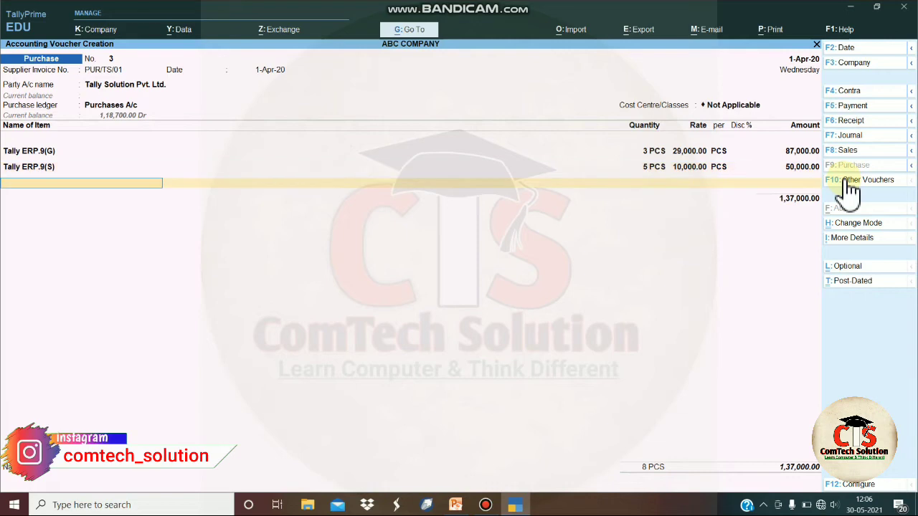
# - End the item list, record the bill as New Ref PUR/TS/01 and save the purchase voucher
pyautogui.press('Return')
pyautogui.press('Return')
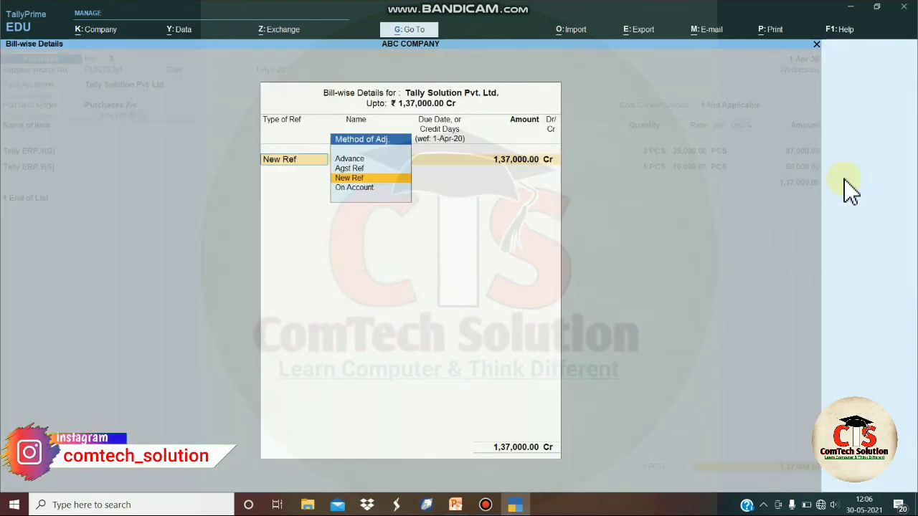
pyautogui.press('Return')
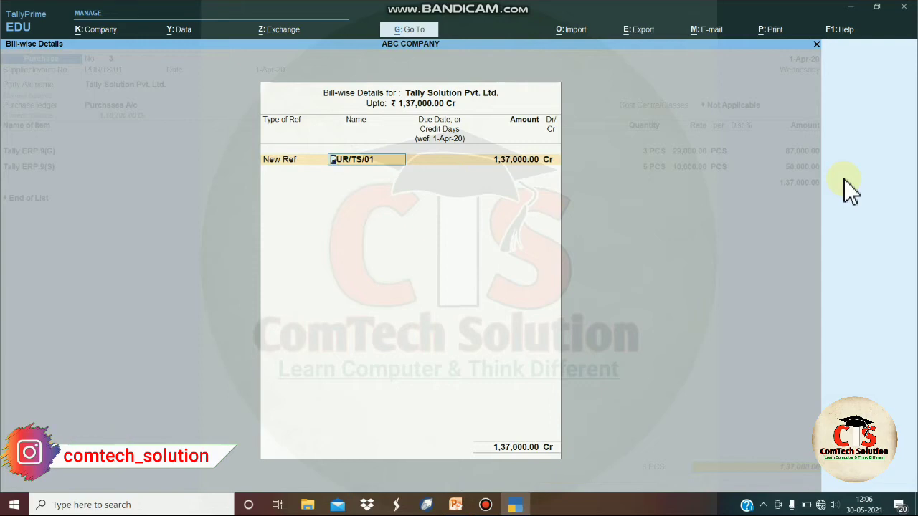
pyautogui.press('Return')
pyautogui.press('Return')
pyautogui.press('Return')
pyautogui.press('Return')
pyautogui.press('Return')
pyautogui.press('Return')
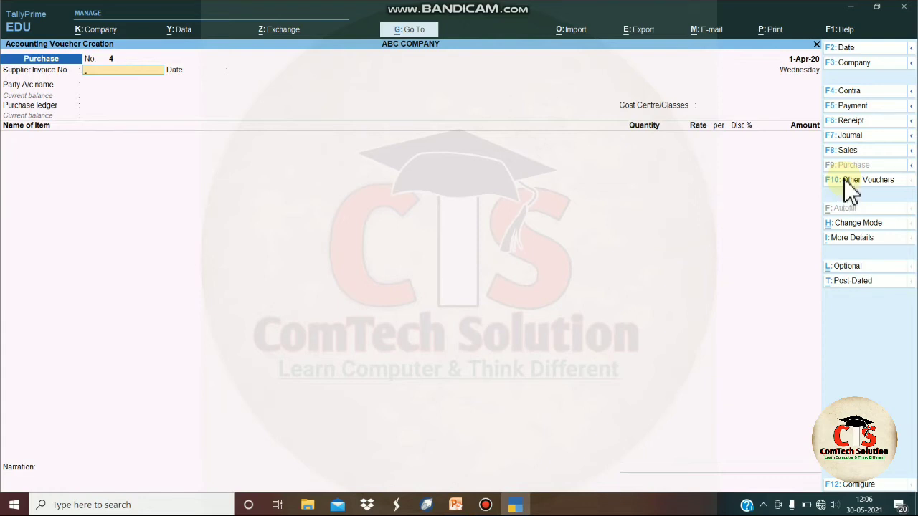
# - Review the saved purchase voucher and the other purchase-related voucher types, and return to the Gateway of Tally
pyautogui.press('pageup')
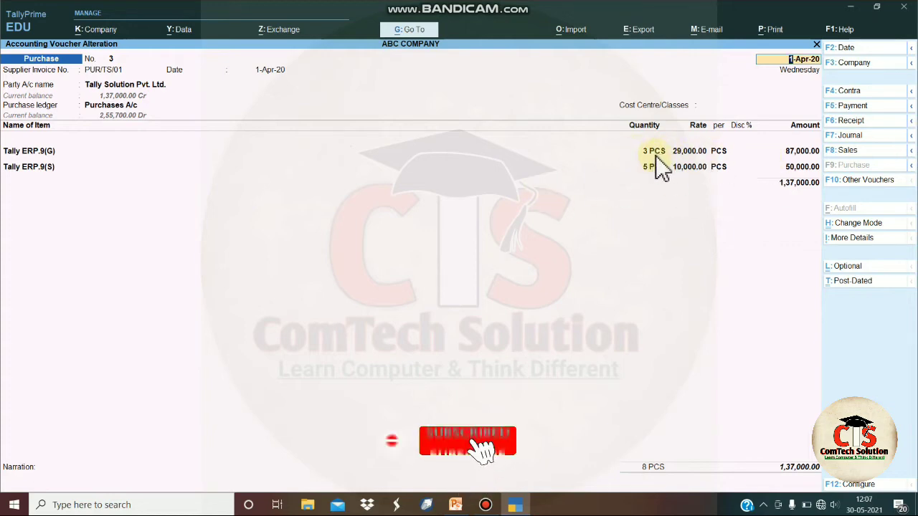
pyautogui.press('pagedown')
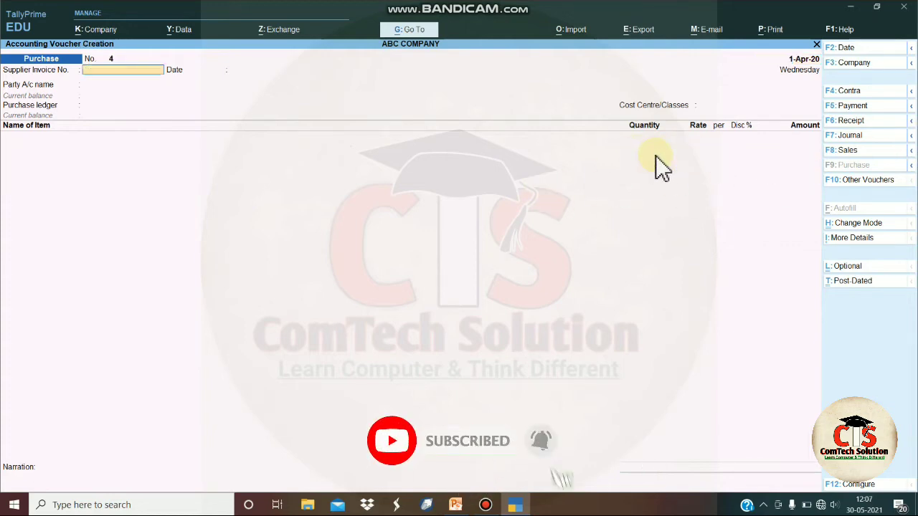
pyautogui.click(910, 165)
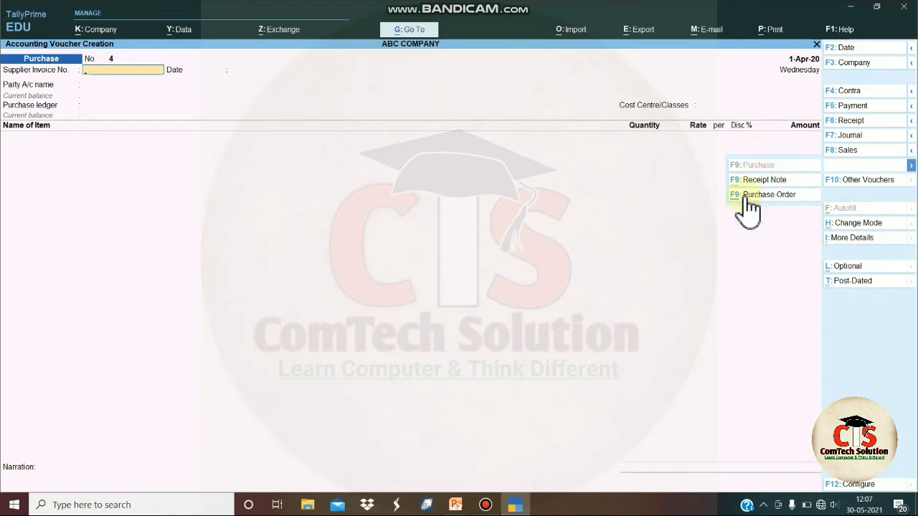
pyautogui.press('Escape')
pyautogui.press('Escape')
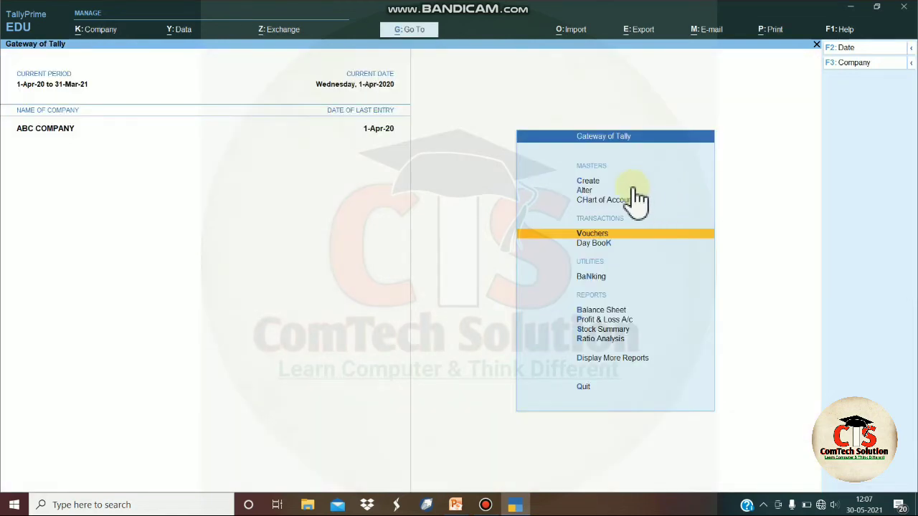
# - Bring up the list of voucher types for alteration, including the inactive ones
pyautogui.click(581, 191)
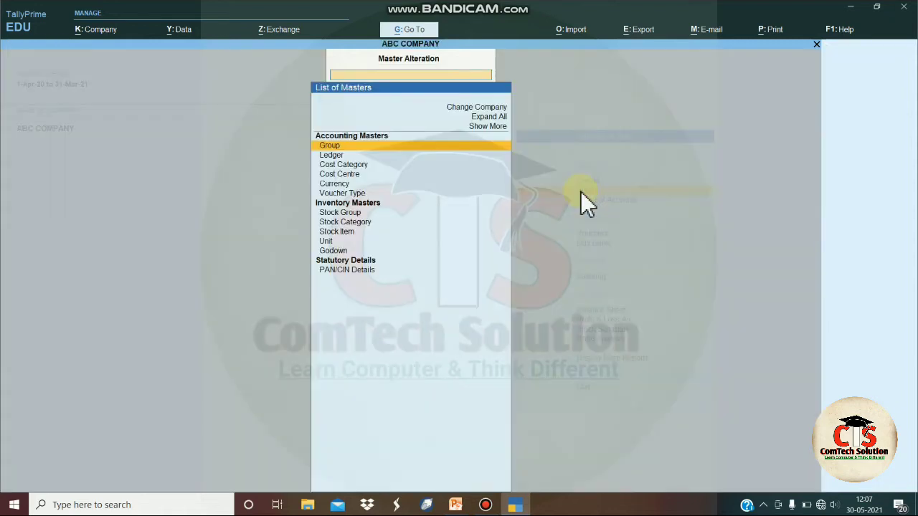
pyautogui.click(480, 126)
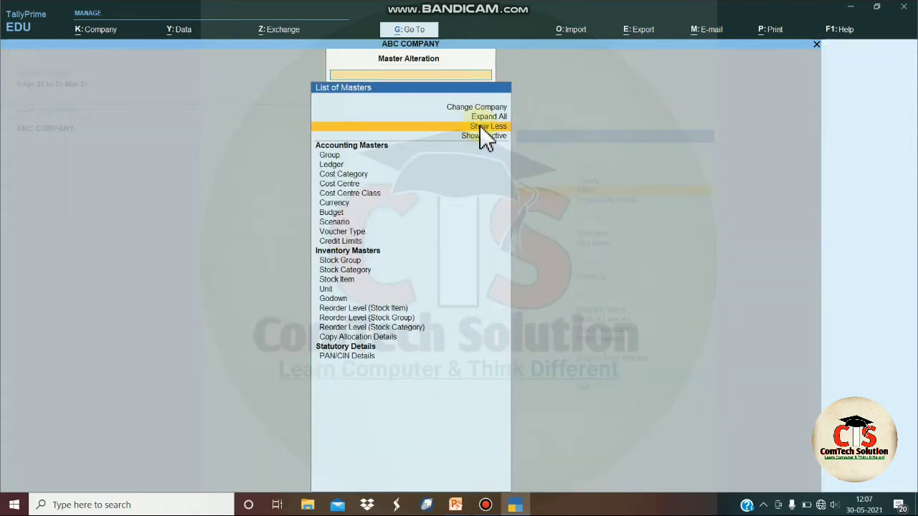
pyautogui.click(342, 232)
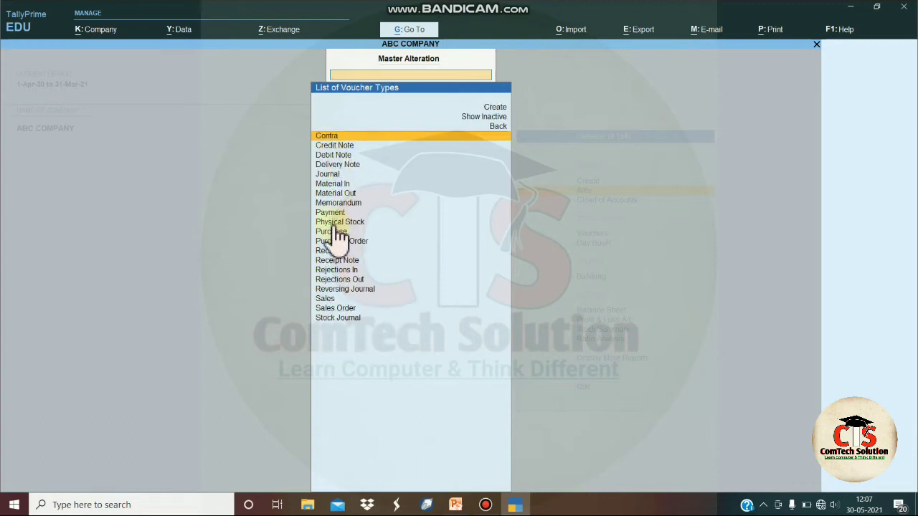
pyautogui.click(468, 116)
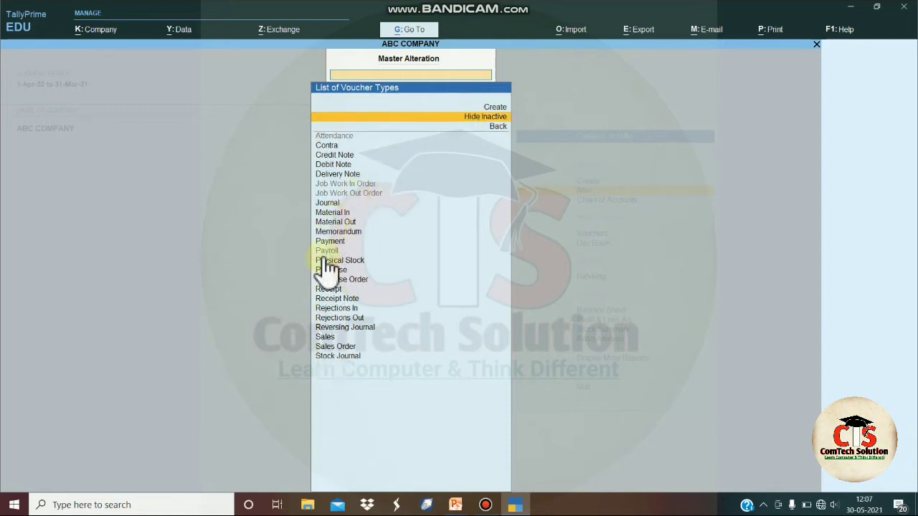
# - Look at the settings of the Debit Note and Job Work In Order voucher types without altering them, and return to the Gateway of Tally
pyautogui.click(332, 165)
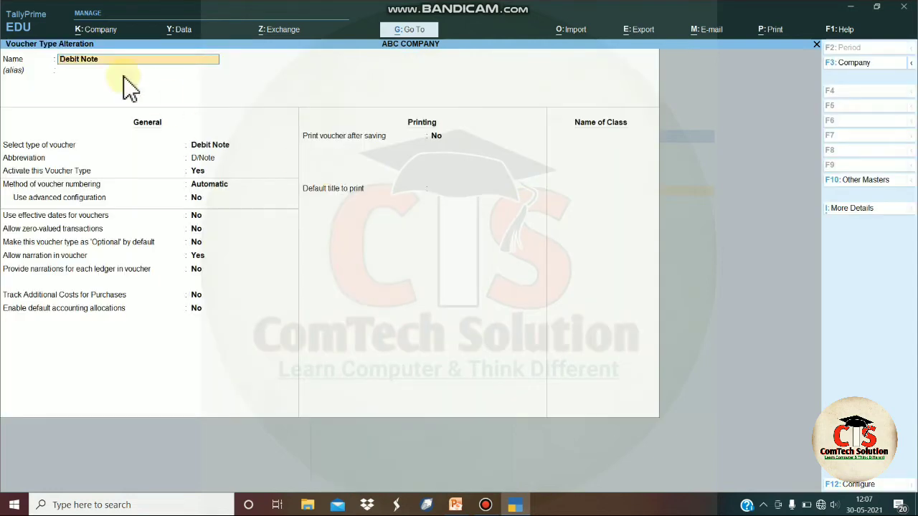
pyautogui.press('Escape')
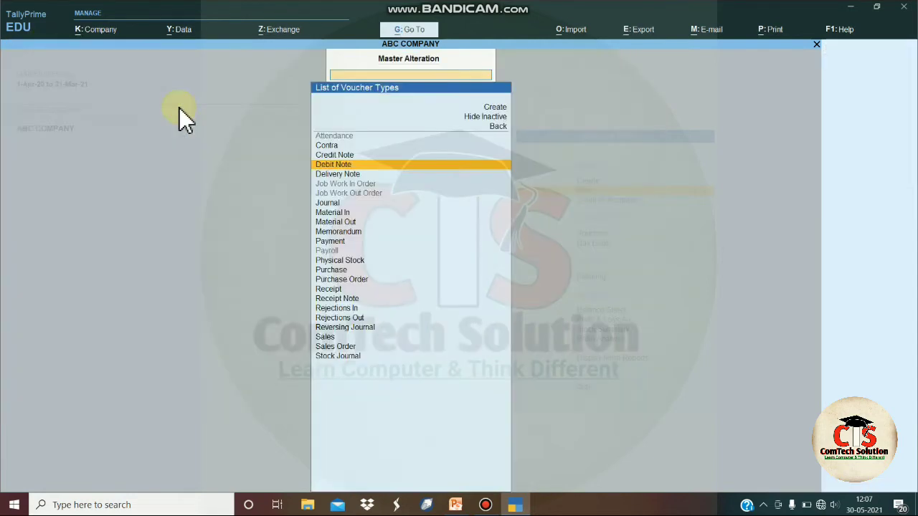
pyautogui.click(334, 184)
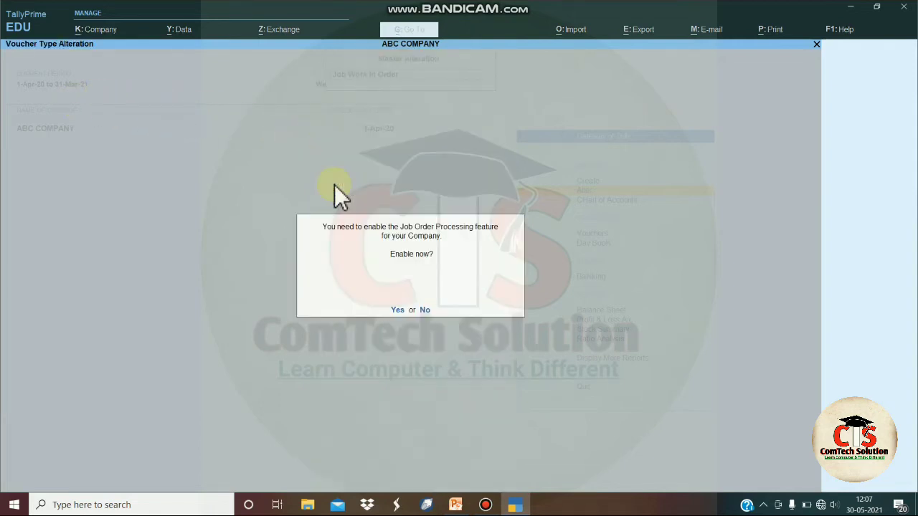
pyautogui.click(424, 311)
pyautogui.press('Escape')
pyautogui.press('Escape')
pyautogui.press('Escape')
pyautogui.press('Escape')
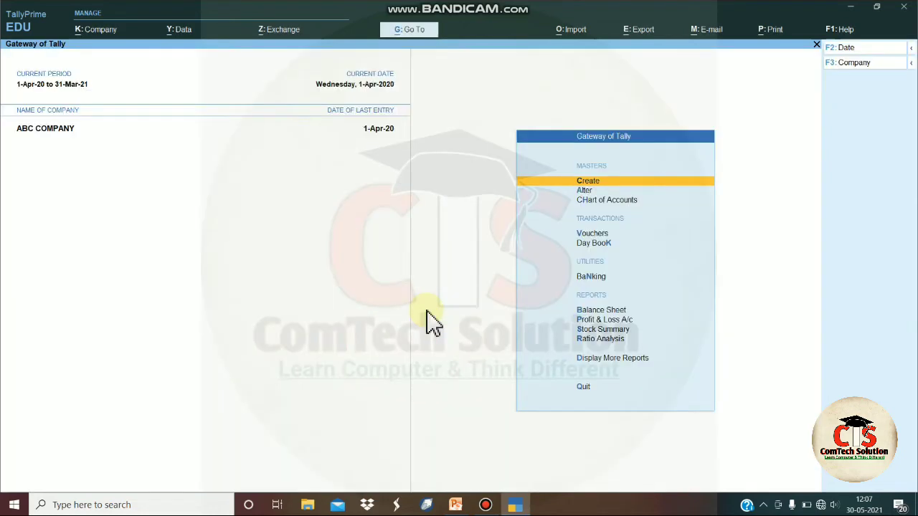
# - Start a new voucher and change its type to Debit Note
pyautogui.press('Down')
pyautogui.press('Down')
pyautogui.press('Down')
pyautogui.press('Down')
pyautogui.press('Up')
pyautogui.press('Return')
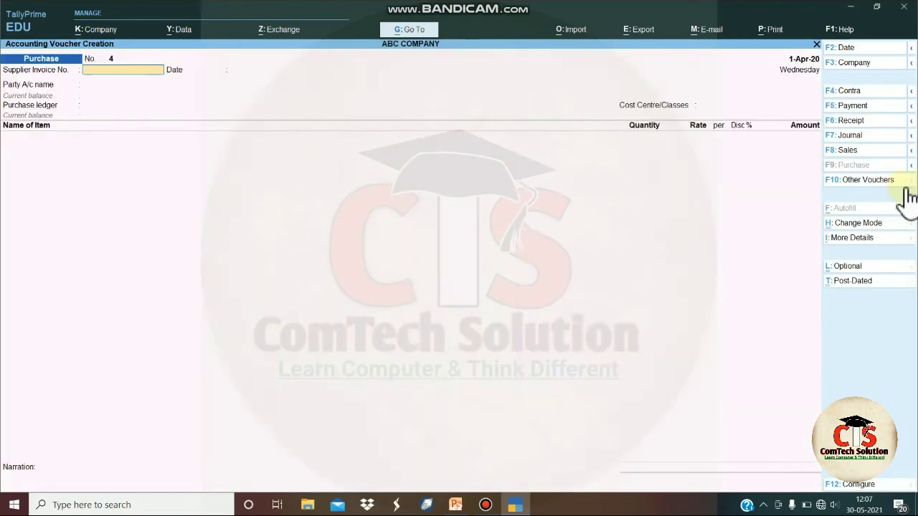
pyautogui.click(873, 180)
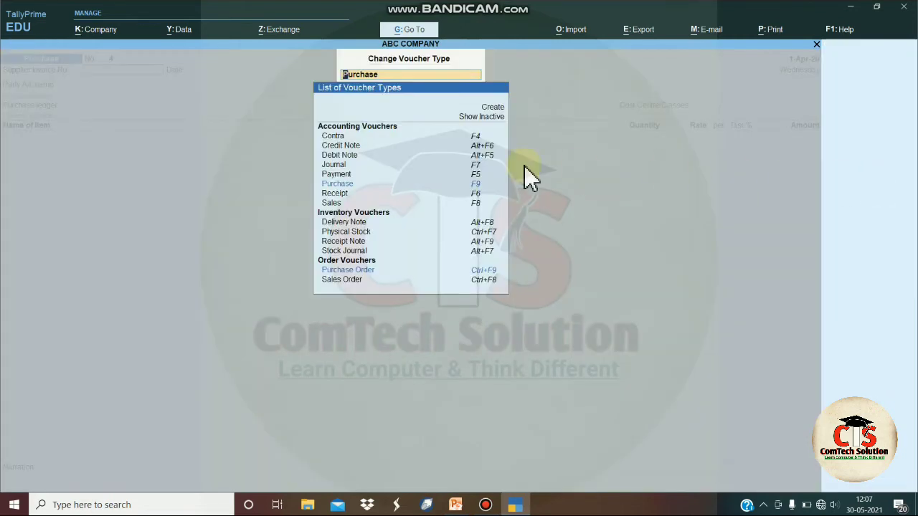
pyautogui.click(342, 157)
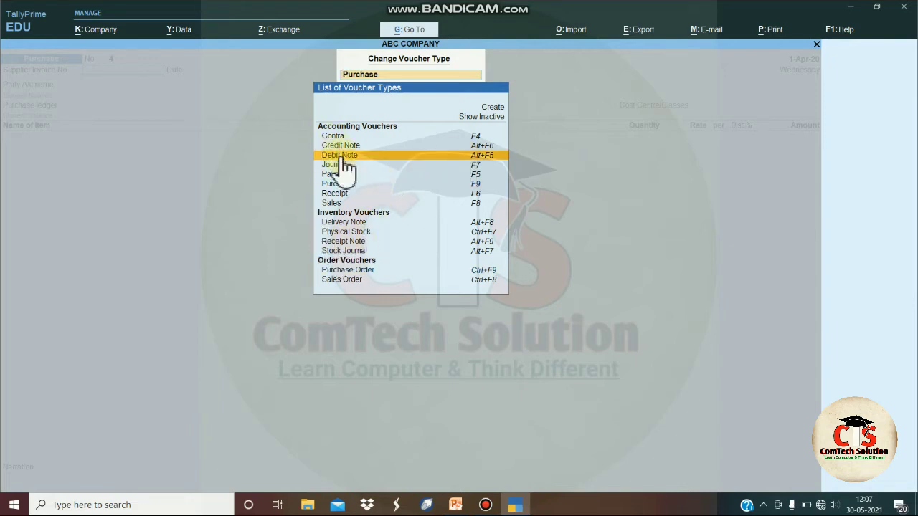
pyautogui.click(491, 156)
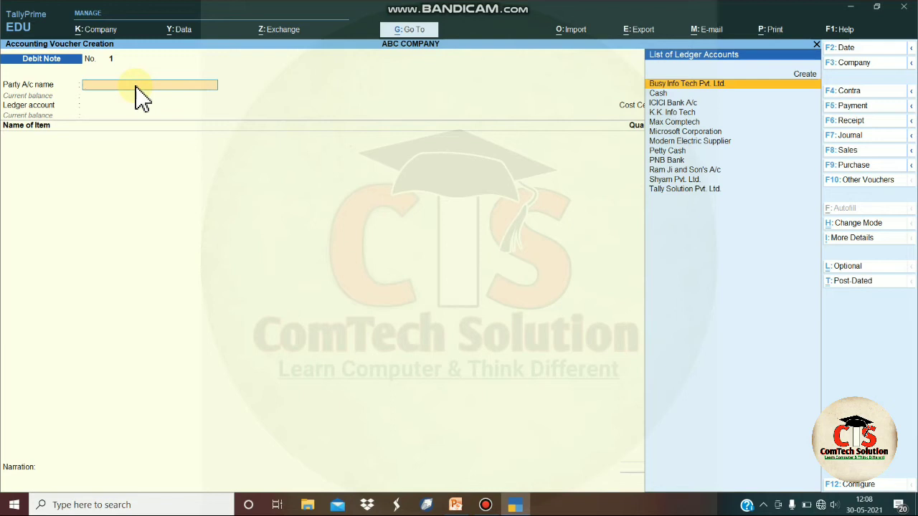
# - Choose Tally Solution Pvt. Ltd. as the debit note's party and accept its dispatch details with the tracking number Not Applicable
pyautogui.write('T')
pyautogui.press('Return')
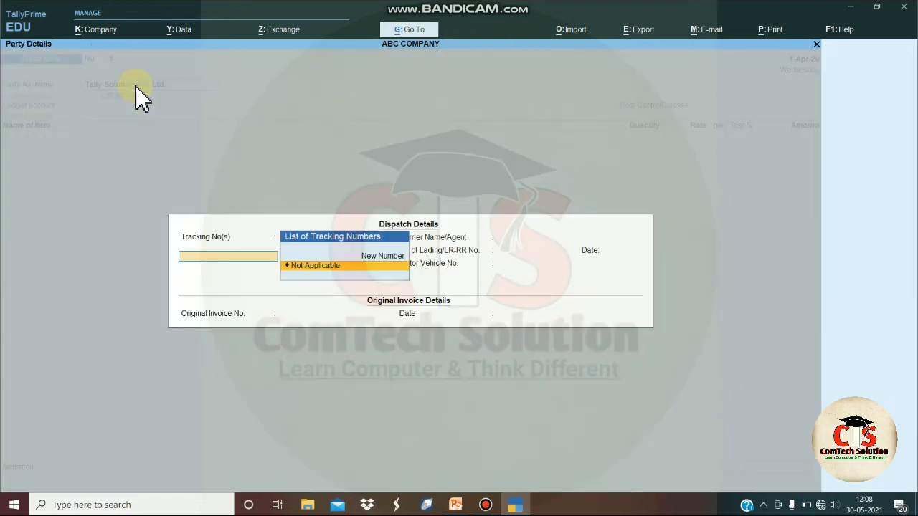
pyautogui.press('Return')
pyautogui.press('Return')
pyautogui.press('Return')
pyautogui.press('Return')
pyautogui.press('Return')
pyautogui.press('Return')
pyautogui.press('Return')
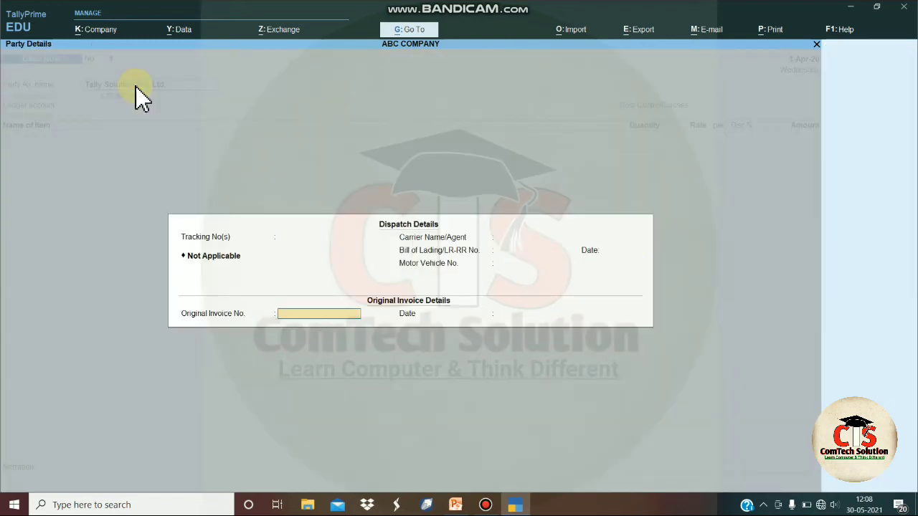
pyautogui.press('Return')
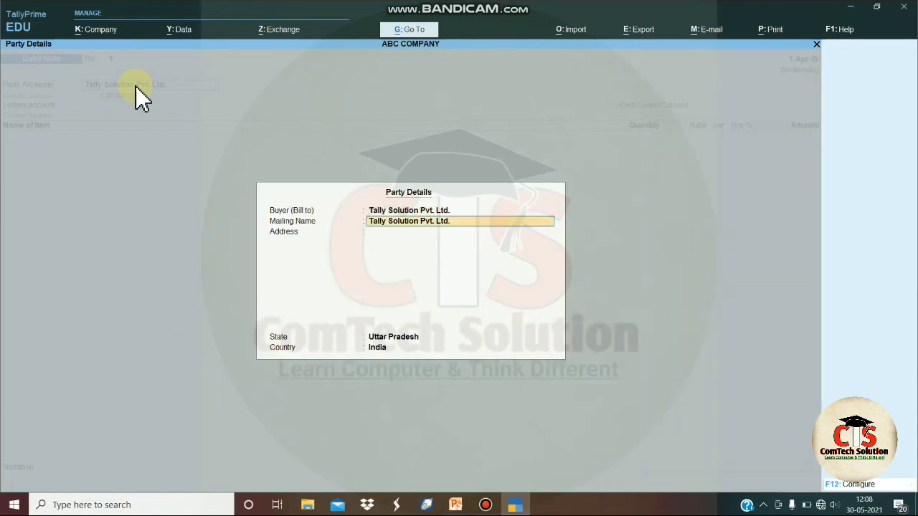
# - Accept the party details, use Purchases A/c as the ledger account and leave the cost centre class Not Applicable
pyautogui.press('Return')
pyautogui.press('Return')
pyautogui.press('Return')
pyautogui.press('Return')
pyautogui.press('Return')
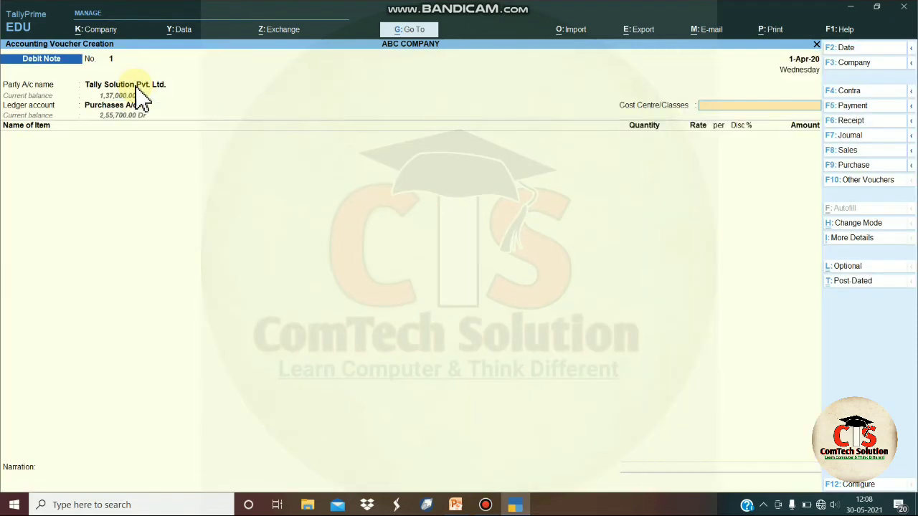
pyautogui.press('Return')
# - Add the item Tally ERP.9(G) with 1 PCS from the Golghar godown at a rate of 29,000 per PCS
pyautogui.write('T')
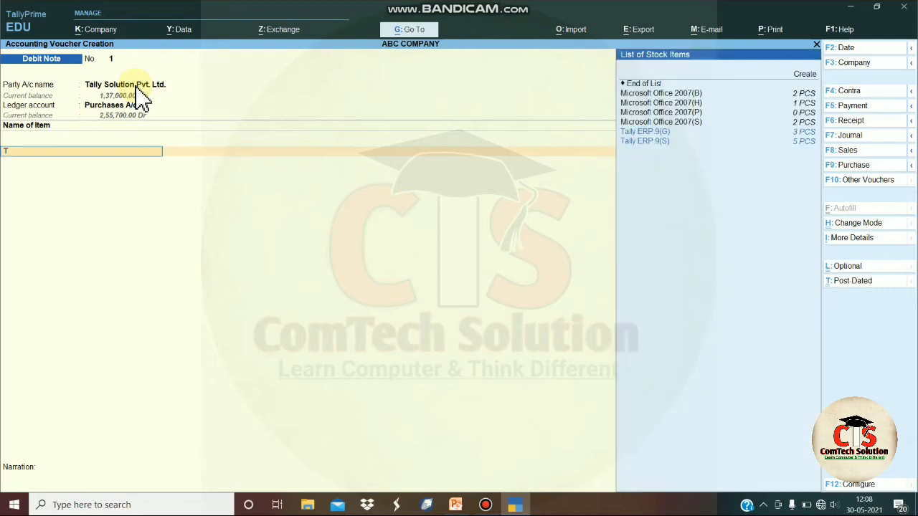
pyautogui.press('Return')
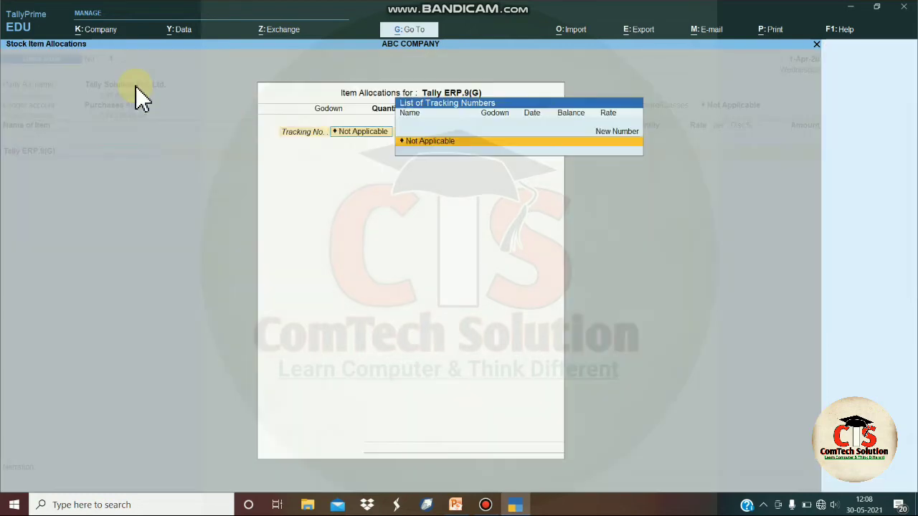
pyautogui.press('Return')
pyautogui.press('Return')
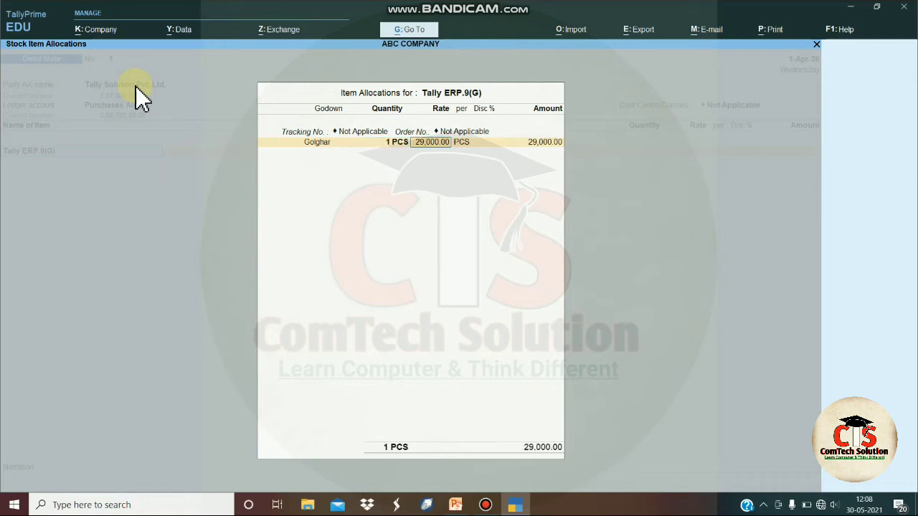
pyautogui.press('Return')
pyautogui.press('Return')
pyautogui.press('Return')
pyautogui.press('Return')
pyautogui.press('Return')
pyautogui.press('Return')
pyautogui.press('Return')
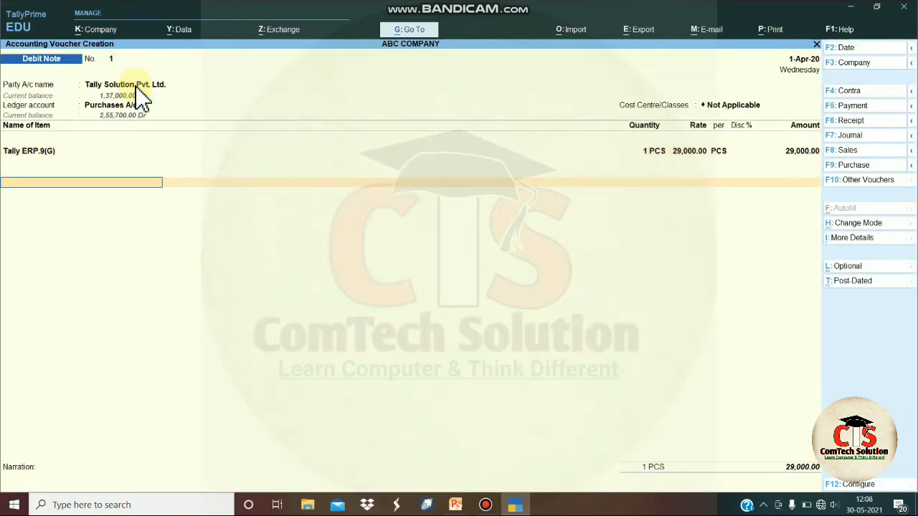
# - End the item list, adjust the 29,000 against bill reference PUR/TS/01, and save and review the debit note
pyautogui.press('Return')
pyautogui.press('Return')
pyautogui.press('Return')
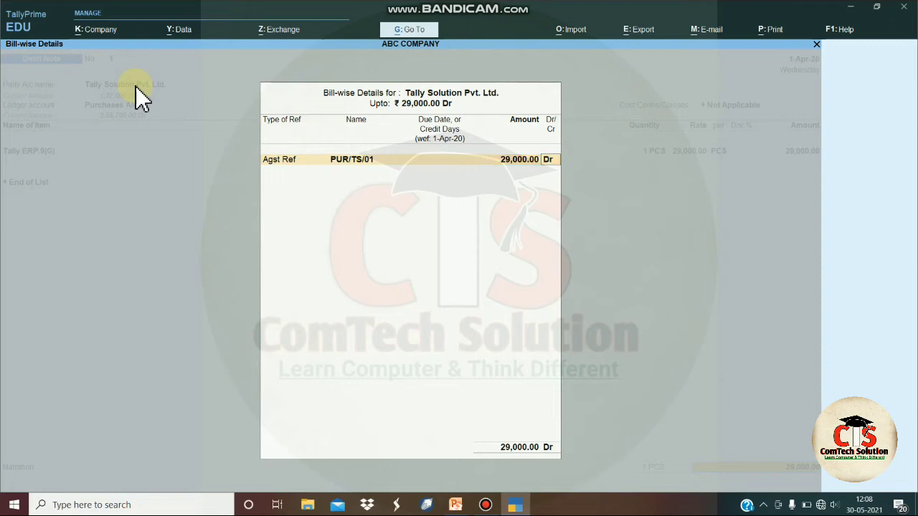
pyautogui.press('Return')
pyautogui.press('Return')
pyautogui.press('Return')
pyautogui.press('Return')
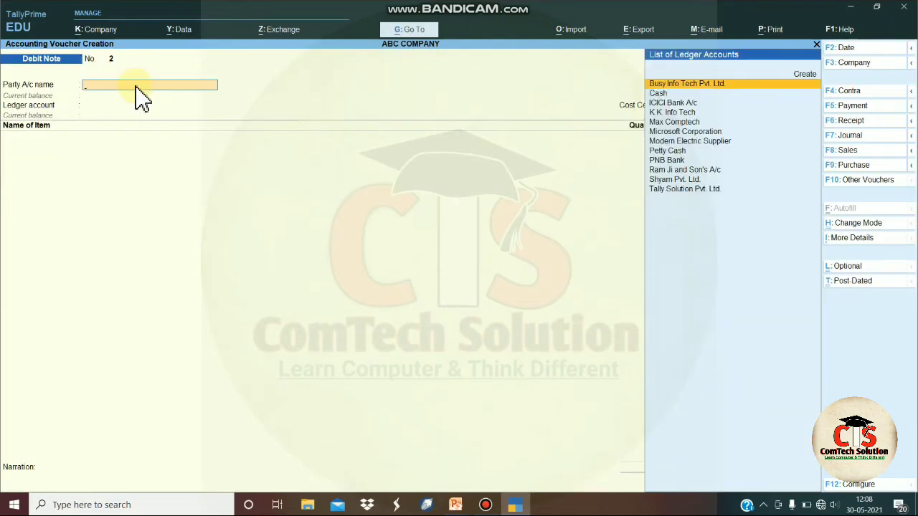
pyautogui.press('pageup')
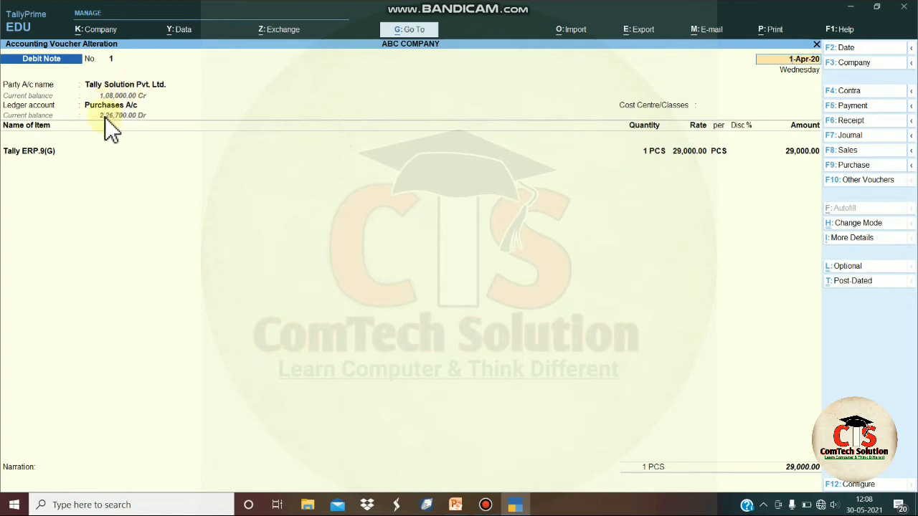
pyautogui.press('pagedown')
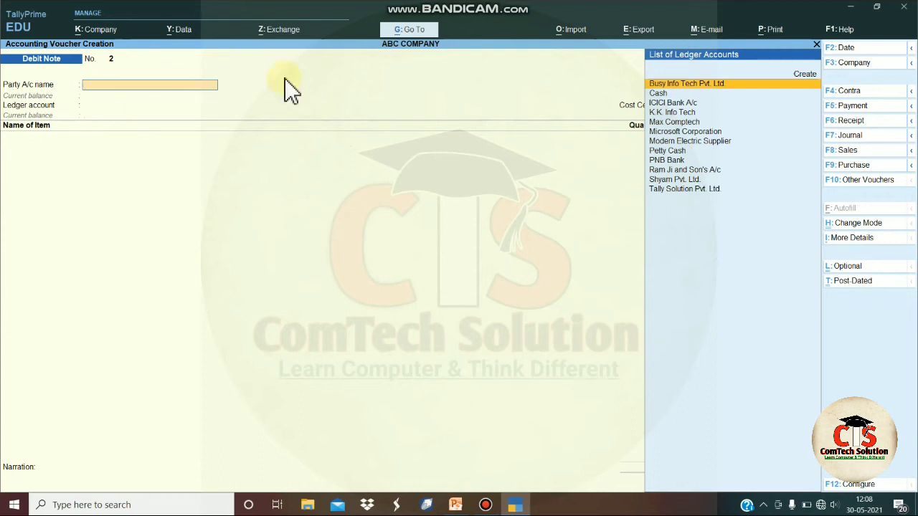
# - Start a Receipt voucher without a cost centre class and credit K.K. Info Tech with 9,000
pyautogui.click(851, 123)
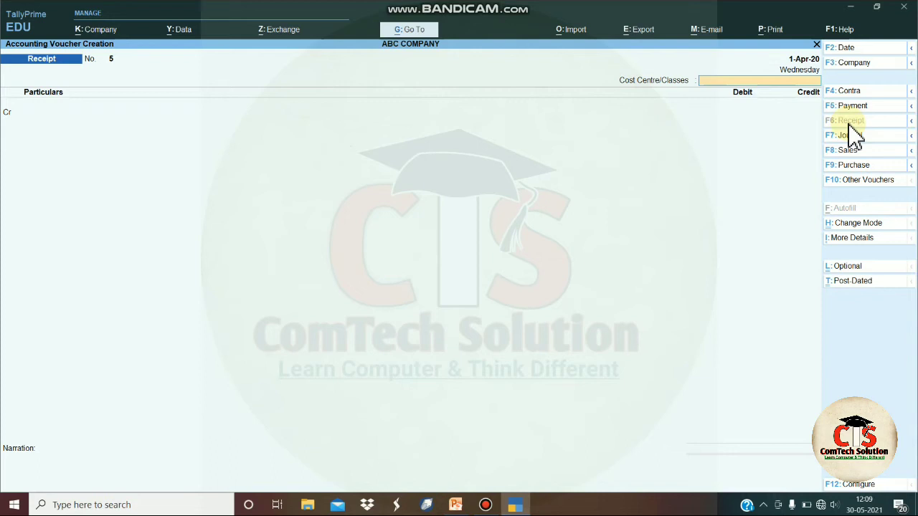
pyautogui.press('Return')
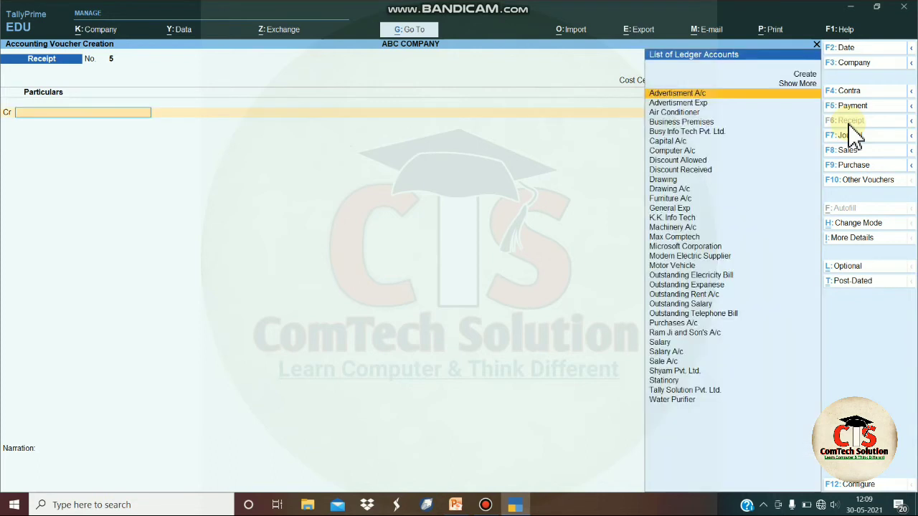
pyautogui.write('K')
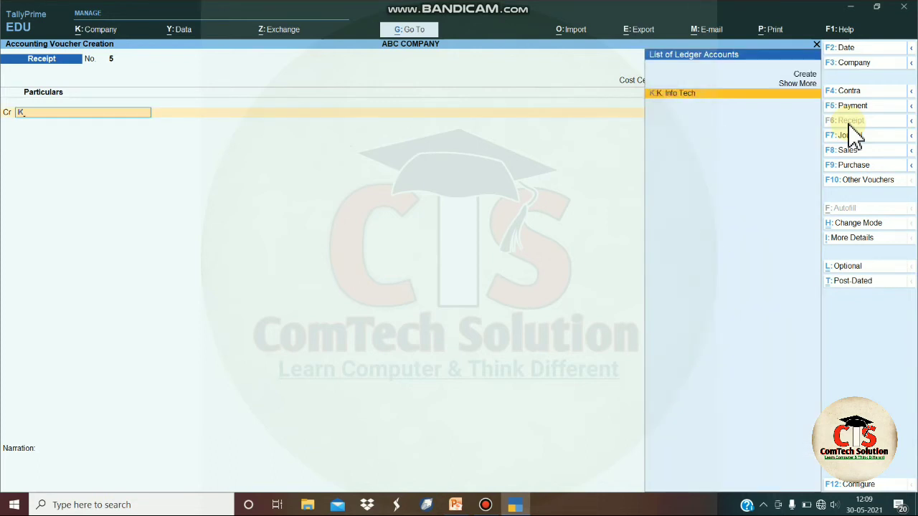
pyautogui.press('Return')
pyautogui.write('9000')
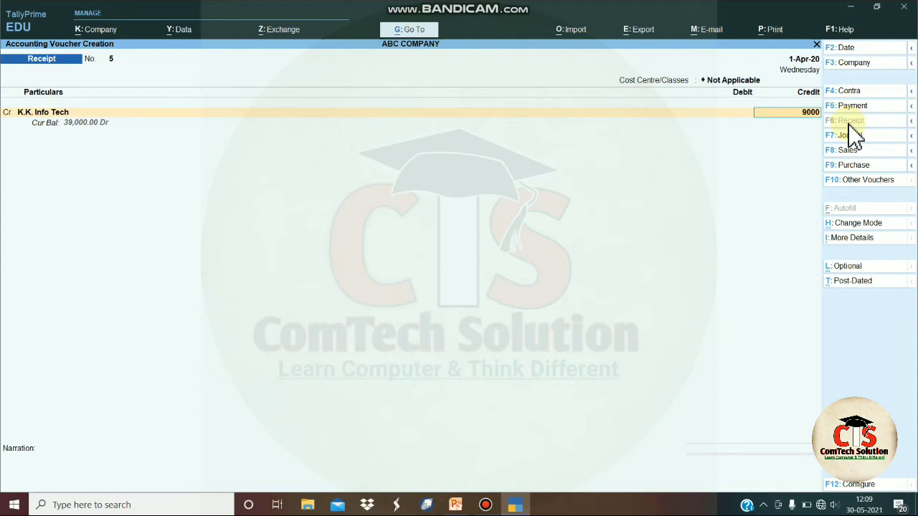
pyautogui.press('Return')
# - Record the K.K. Info Tech receipt bill-wise as New Ref Ch/dis/01 for the full 9,000
pyautogui.press('Down')
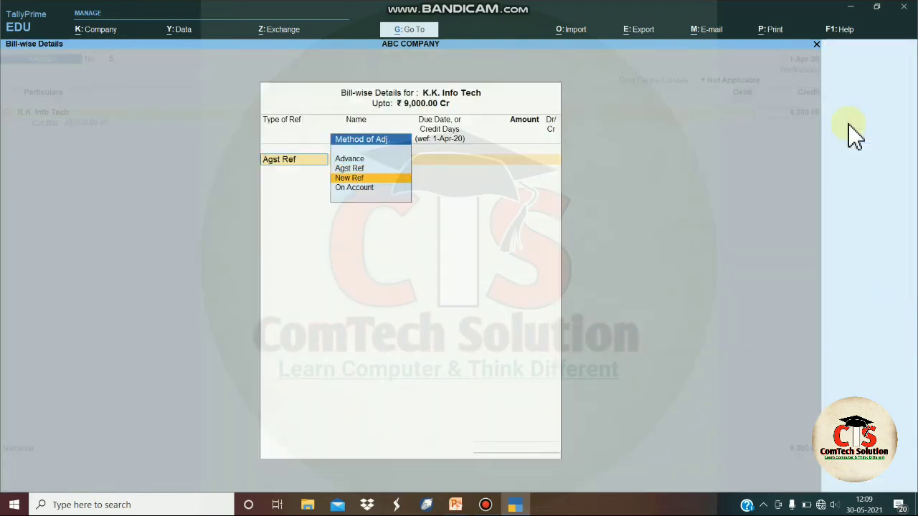
pyautogui.press('Return')
pyautogui.write('Ch')
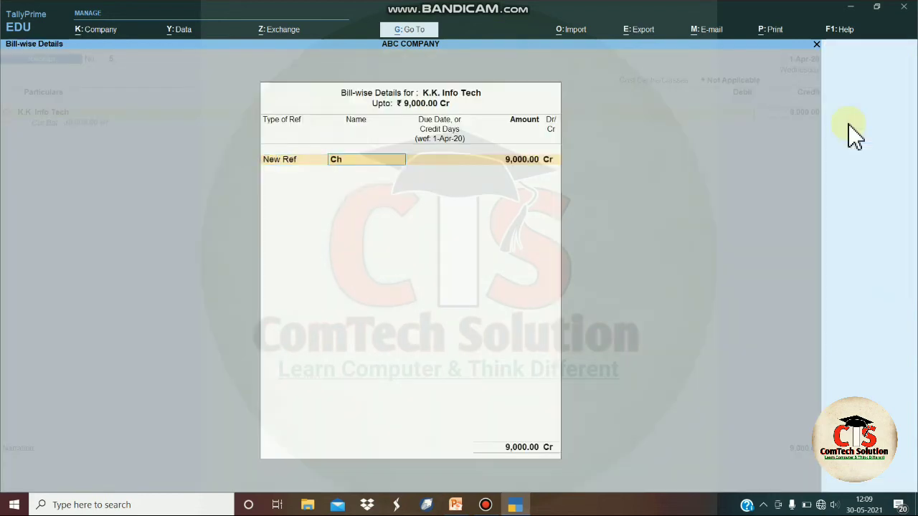
pyautogui.write('/dis/')
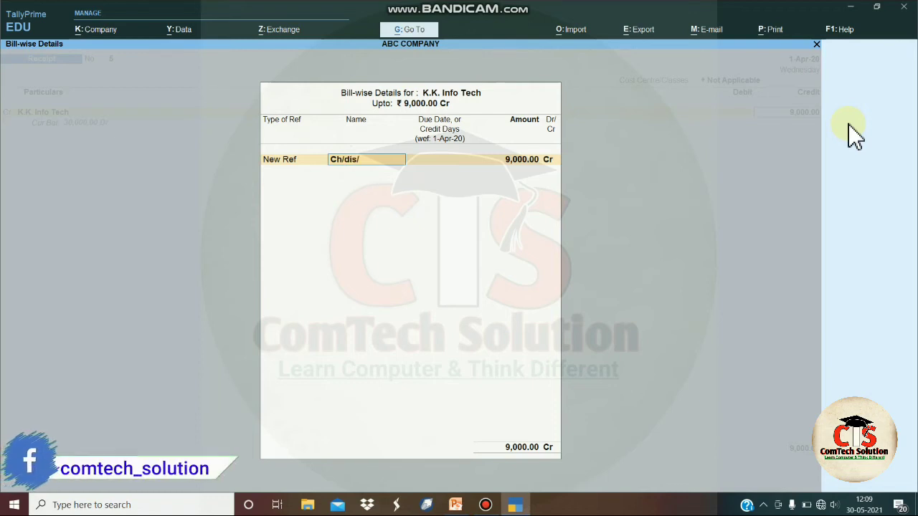
pyautogui.write('01')
pyautogui.press('Return')
pyautogui.press('Return')
pyautogui.press('Return')
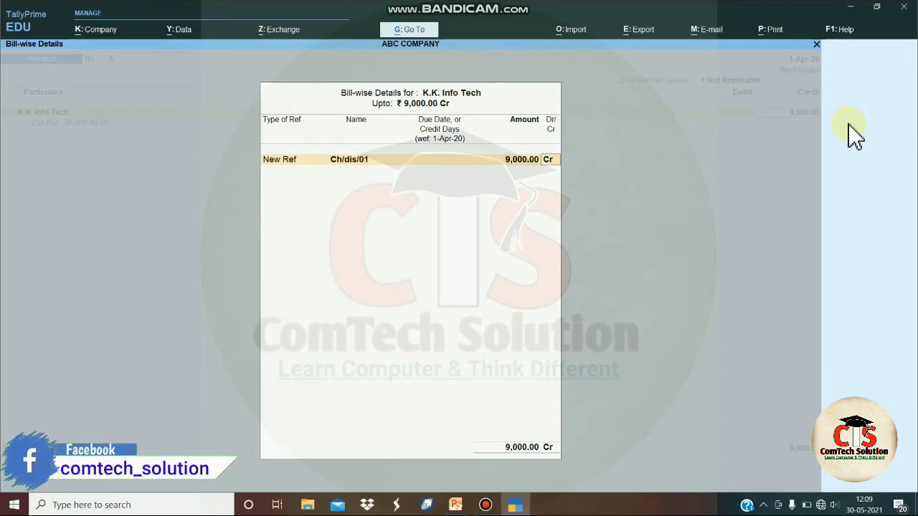
pyautogui.press('Return')
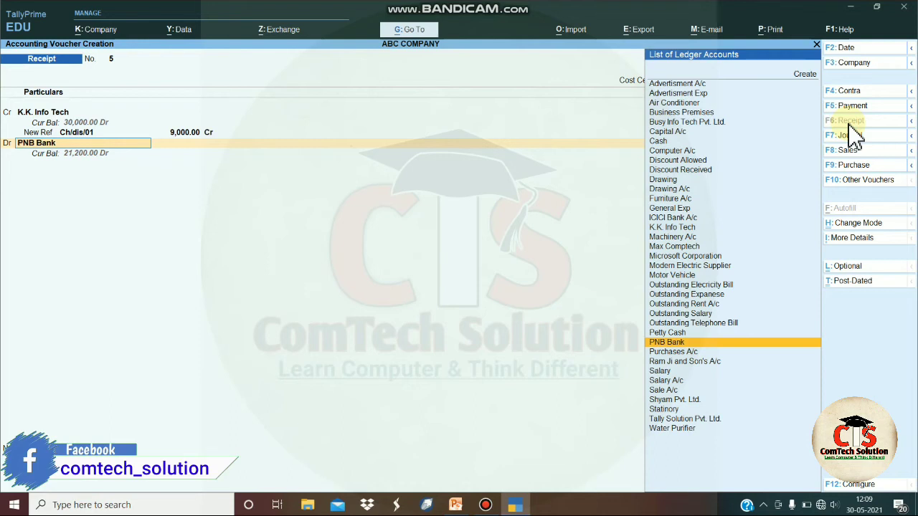
# - Debit PNB Bank with 9,000 as a Cheque/DD transaction and save the receipt voucher
pyautogui.press('Return')
pyautogui.press('Return')
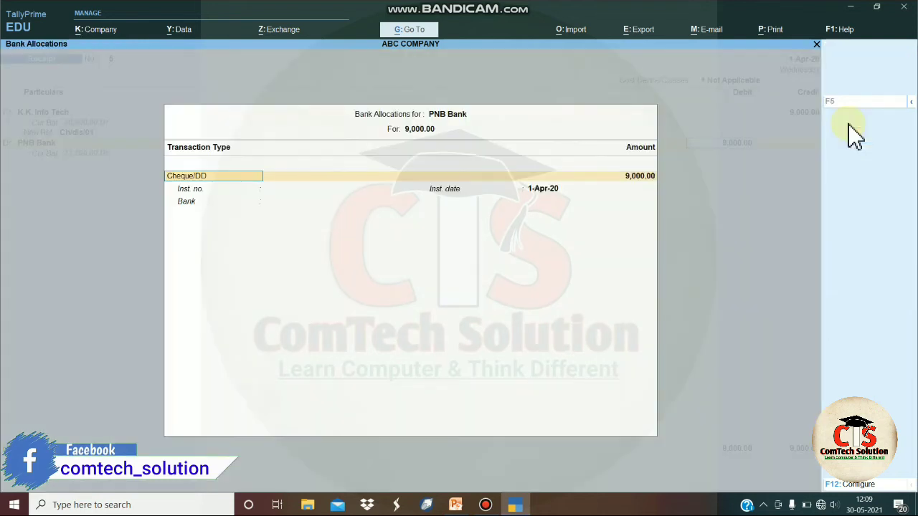
pyautogui.press('Return')
pyautogui.press('Return')
pyautogui.press('Return')
pyautogui.press('Return')
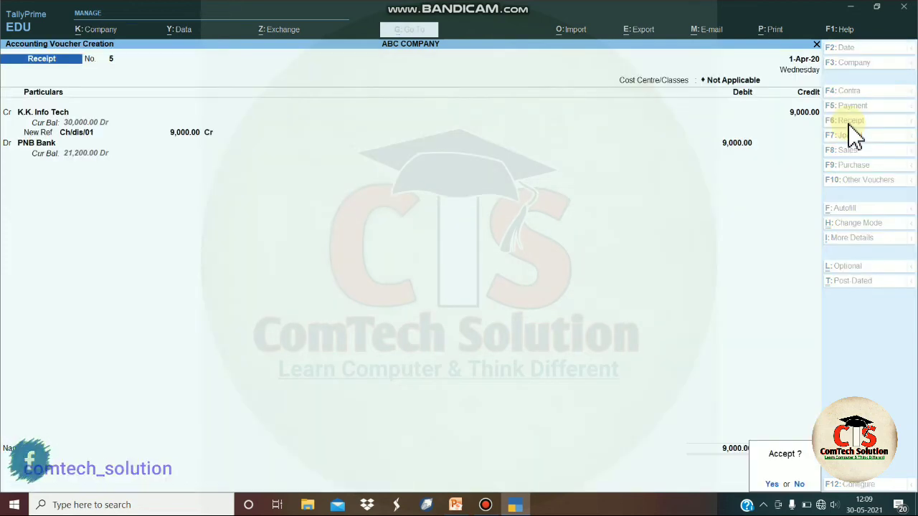
pyautogui.press('Return')
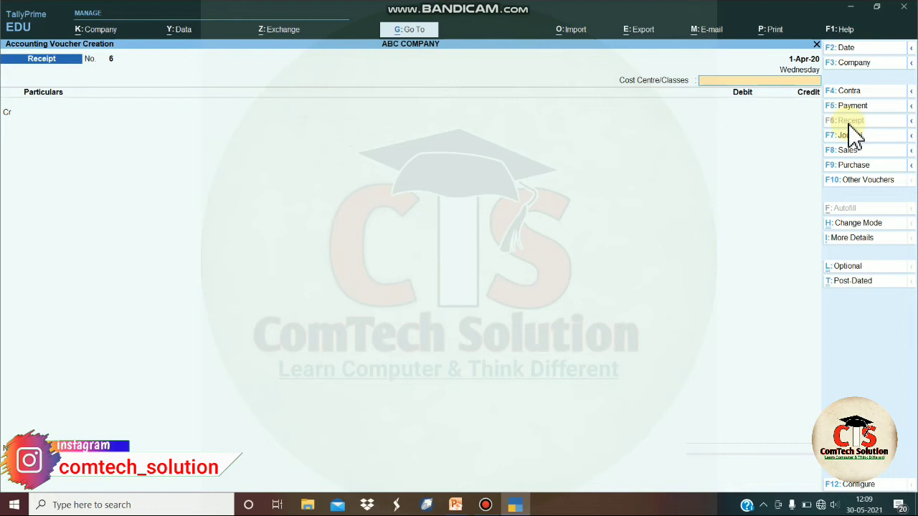
# - Start a Purchase voucher with supplier invoice number PUR/BIT/01 dated 1-Apr-20
pyautogui.click(856, 165)
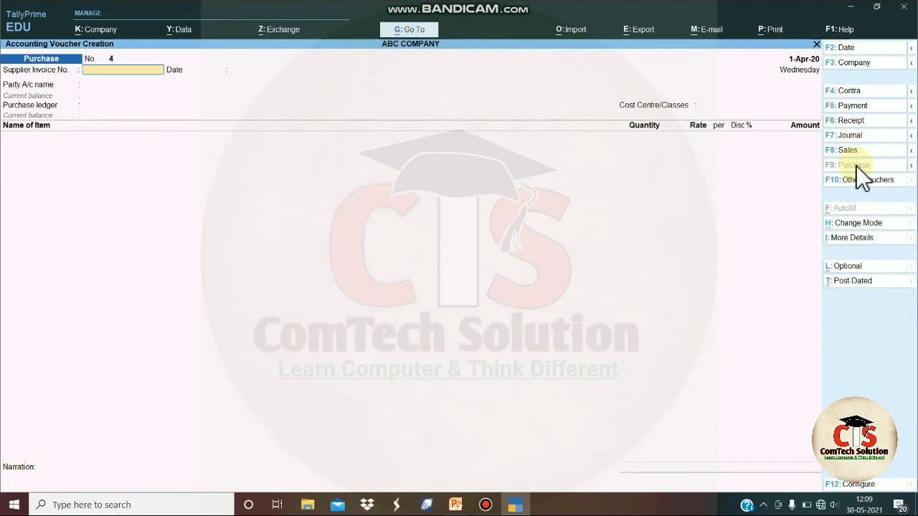
pyautogui.write('PUR/BIT/01')
pyautogui.press('Return')
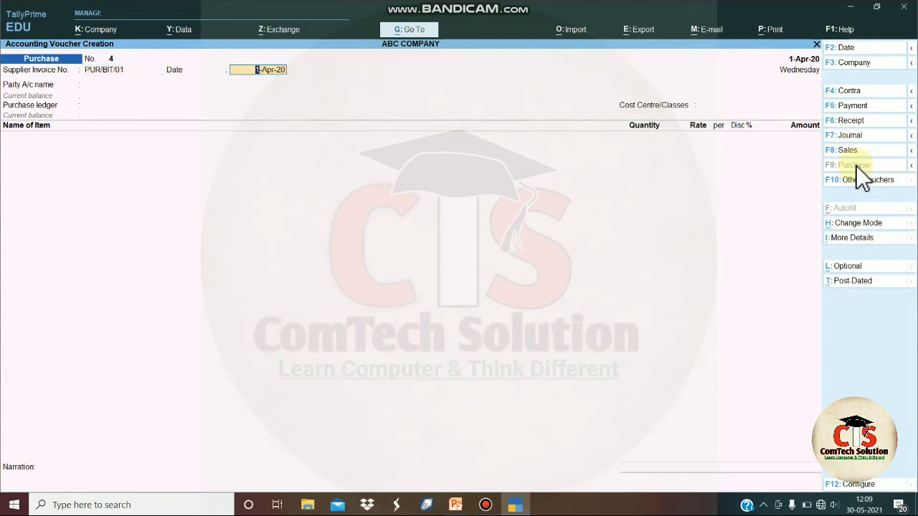
pyautogui.press('Return')
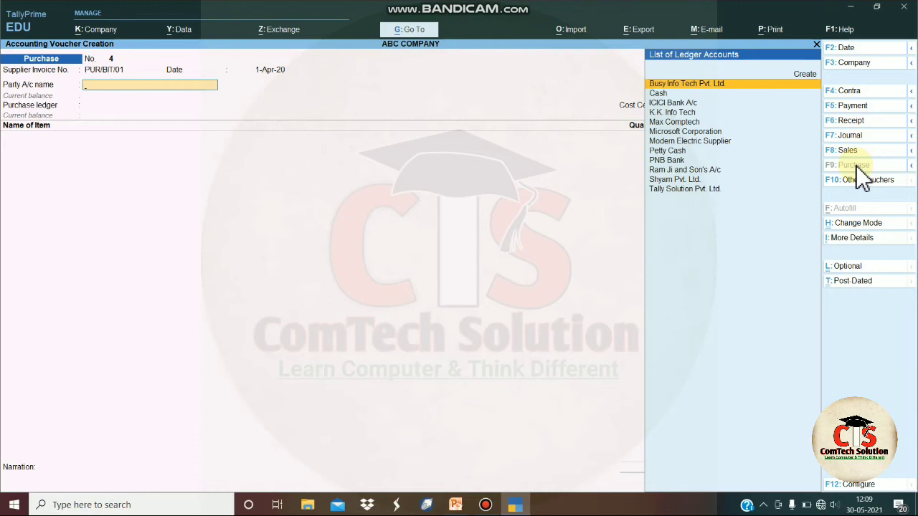
# - Set Busy Info Tech Pvt. Ltd. as the purchase voucher's party account and leave the receipt details blank
pyautogui.press('Return')
pyautogui.press('Return')
pyautogui.press('Return')
pyautogui.press('Return')
pyautogui.press('Return')
pyautogui.press('Return')
pyautogui.press('Return')
pyautogui.press('Return')
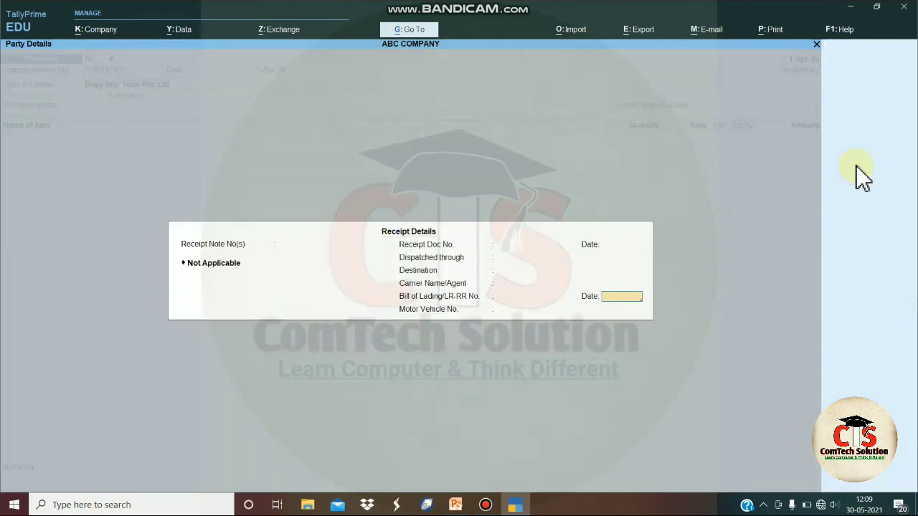
pyautogui.press('Return')
pyautogui.press('Return')
pyautogui.press('Return')
pyautogui.press('Return')
# - Accept the supplier's party details and choose Purchases A/c as the purchase ledger with Not Applicable as the cost centre class
pyautogui.press('Return')
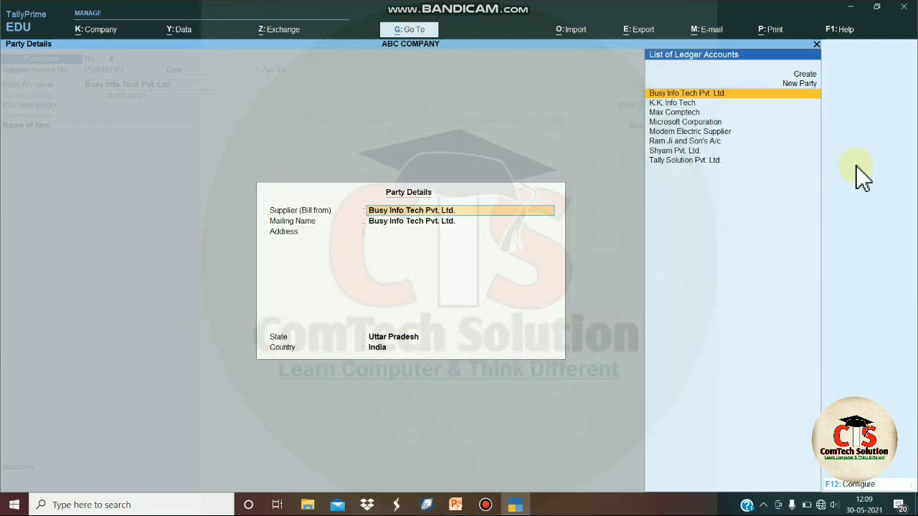
pyautogui.press('Return')
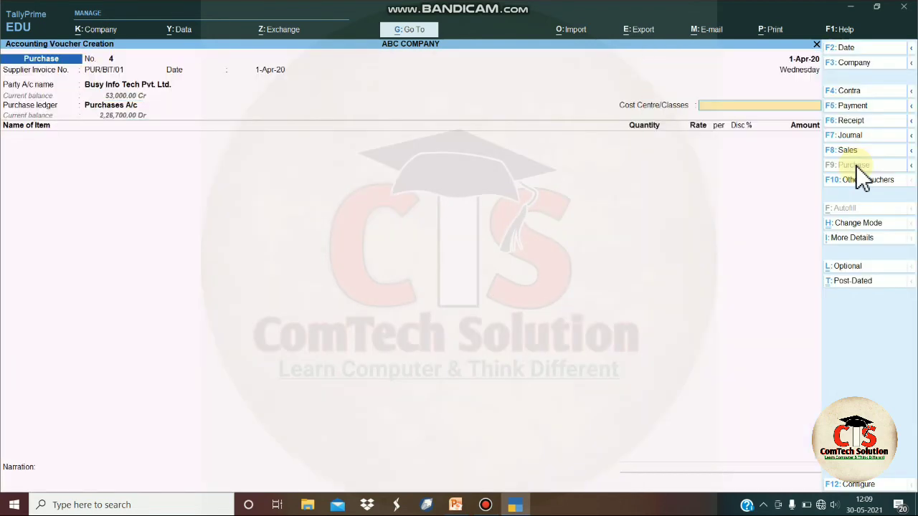
pyautogui.press('Return')
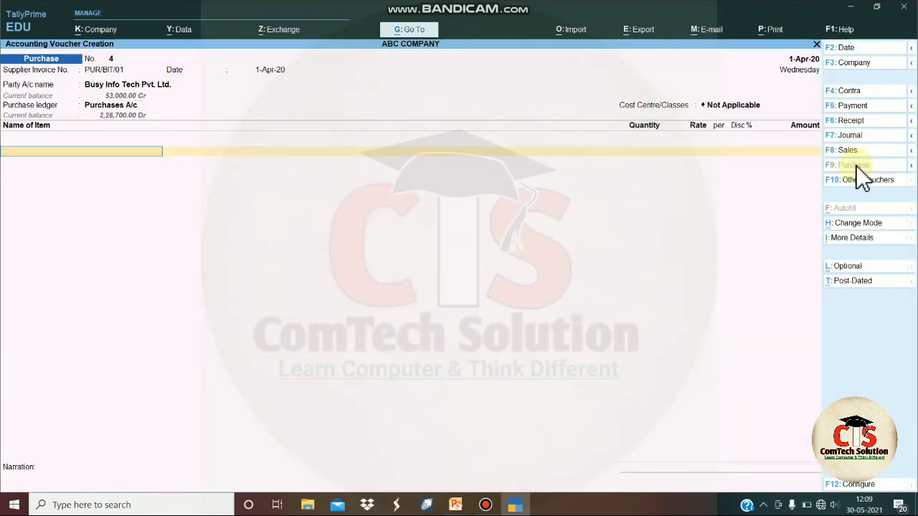
# - Add 6 PCS of Busy Bs3.6 from the Golghar godown, with tracking and order numbers set to Not Applicable
pyautogui.write('B')
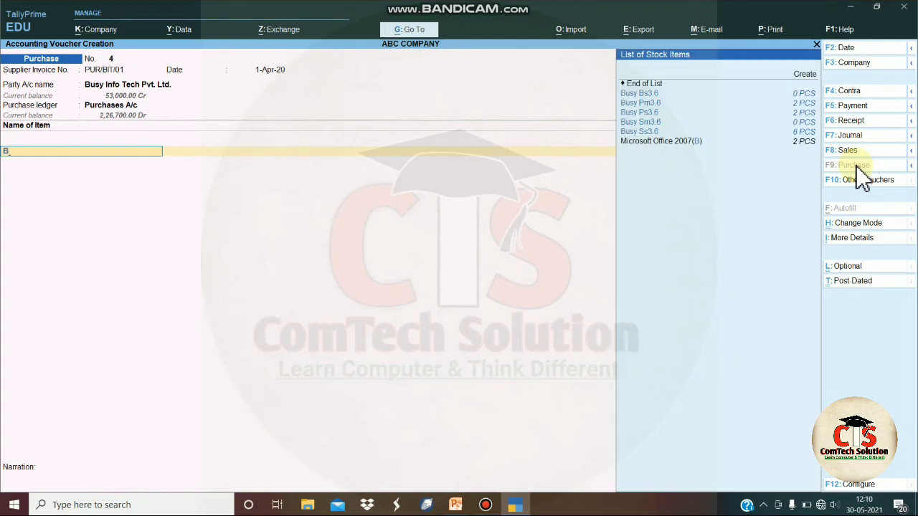
pyautogui.press('Down')
pyautogui.press('Return')
pyautogui.press('Return')
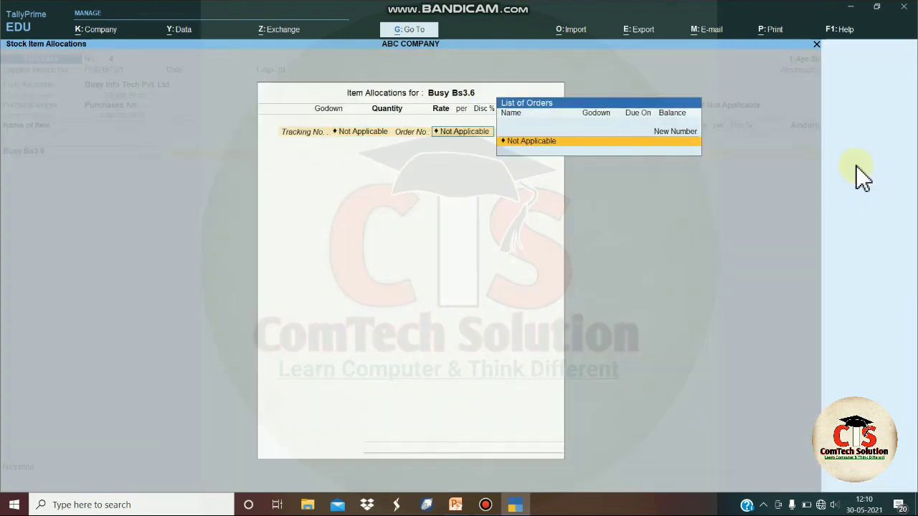
pyautogui.press('Return')
pyautogui.write('6')
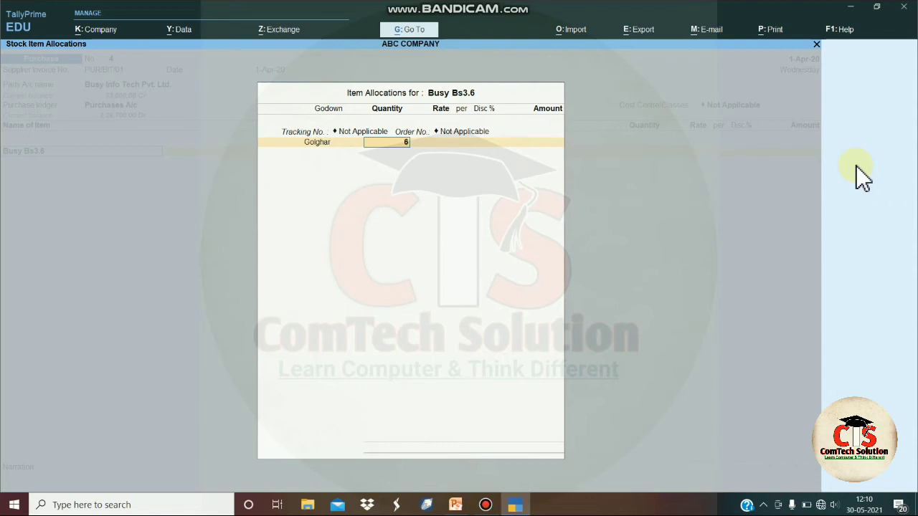
pyautogui.press('Return')
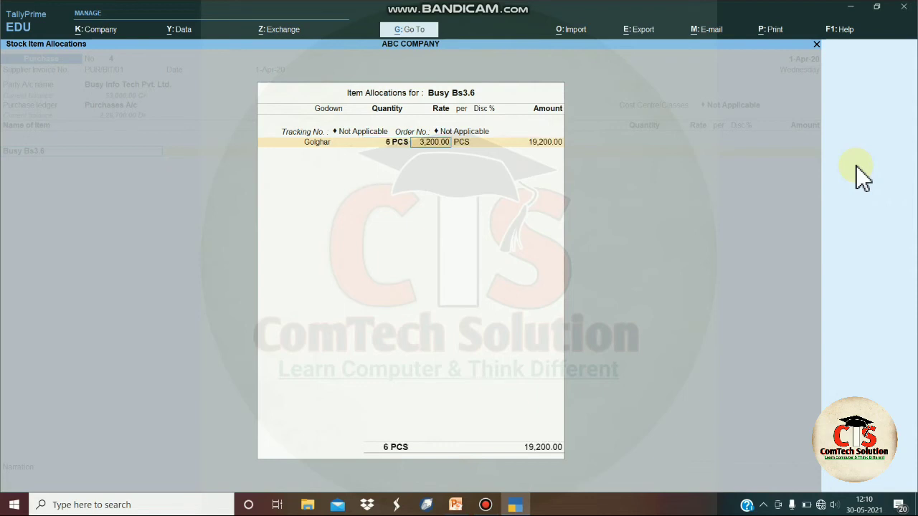
# - Set the Busy Bs3.6 rate to 3,250 per piece and accept the item allocation
pyautogui.write('2')
pyautogui.press('BackSpace')
pyautogui.write('32500')
pyautogui.press('BackSpace')
pyautogui.press('Return')
pyautogui.press('Return')
pyautogui.press('Return')
pyautogui.press('Return')
pyautogui.press('Return')
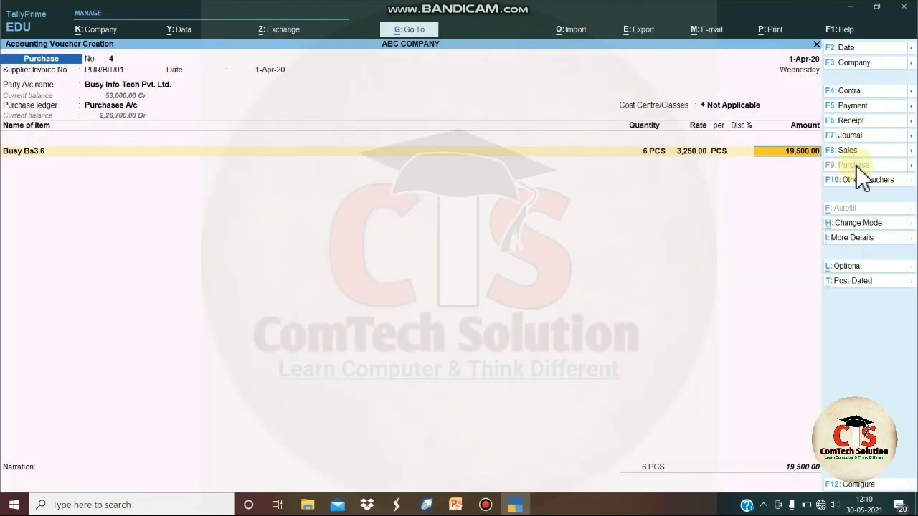
pyautogui.press('Return')
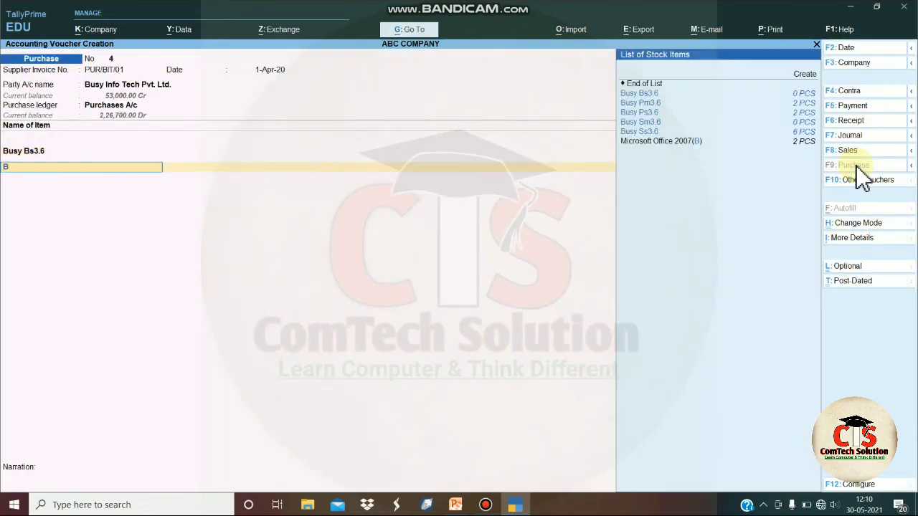
# - Add Busy Sm3.6 as the second item from the Golghar godown, with tracking and order numbers Not Applicable
pyautogui.write('B')
pyautogui.press('Down')
pyautogui.press('Down')
pyautogui.press('Down')
pyautogui.press('Return')
pyautogui.press('Return')
pyautogui.press('Return')
pyautogui.press('Return')
pyautogui.press('Return')
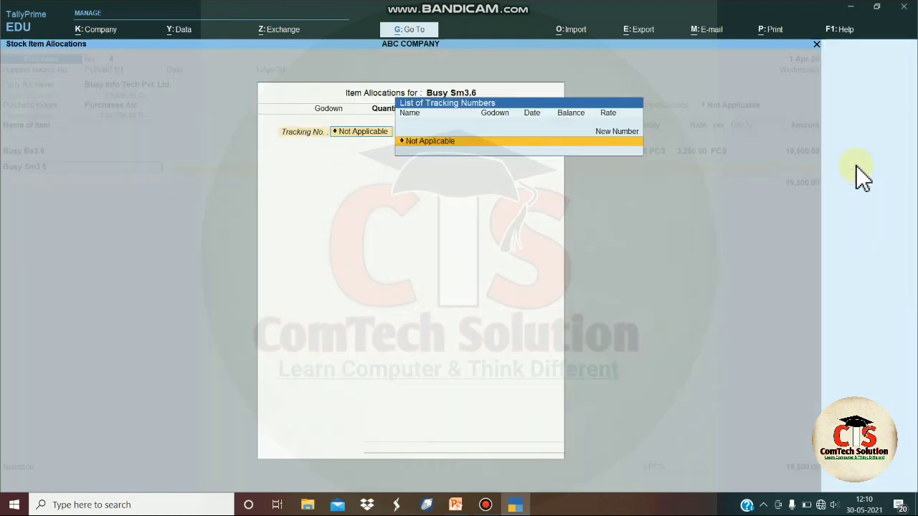
pyautogui.press('BackSpace')
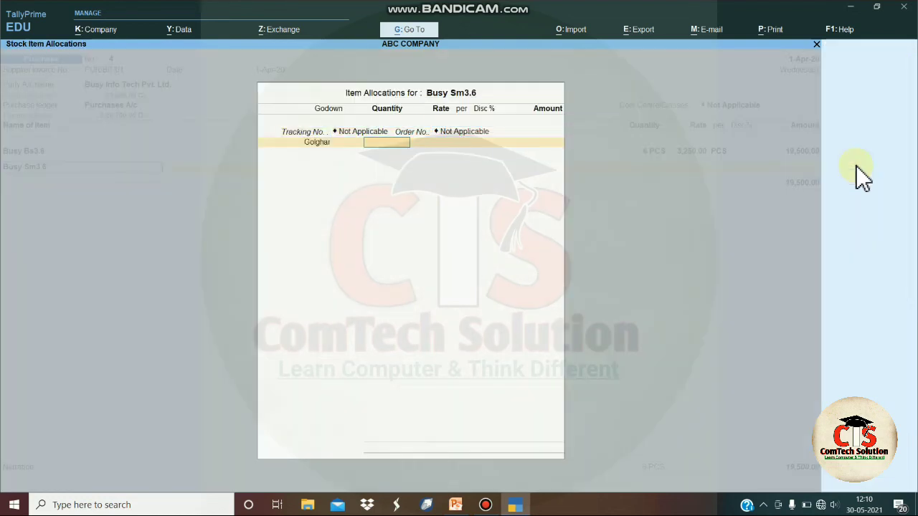
# - Enter a quantity of 2 PCS for Busy Sm3.6 at a rate of 13,000 and accept the item allocation
pyautogui.write('2')
pyautogui.press('Return')
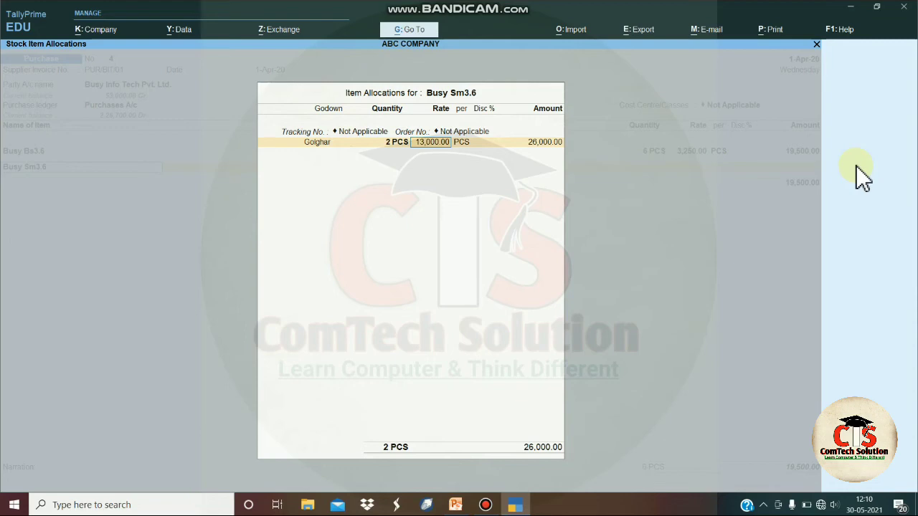
pyautogui.press('Return')
pyautogui.press('Return')
pyautogui.press('Return')
pyautogui.press('Return')
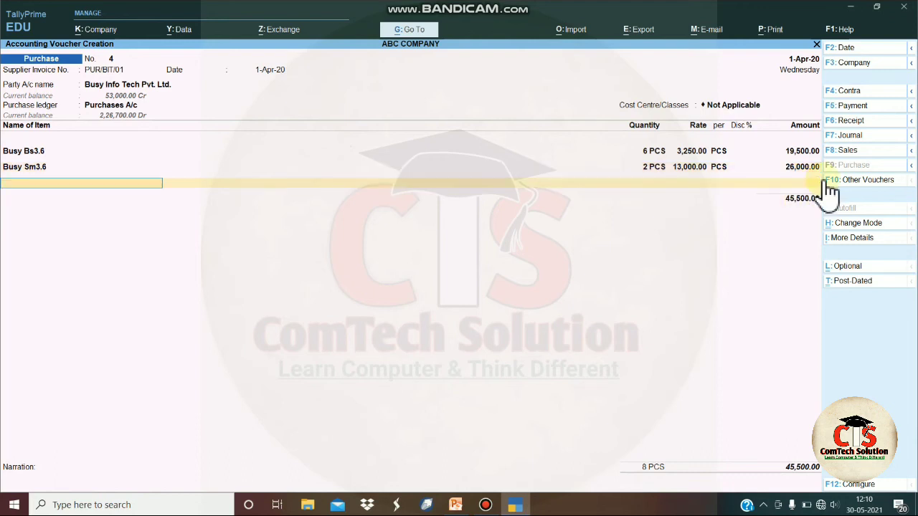
# - End the item list, record the bill as New Ref PUR/BIT/01 for 45,500, and save the purchase voucher without a narration
pyautogui.press('Return')
pyautogui.press('Return')
pyautogui.press('Return')
pyautogui.press('Return')
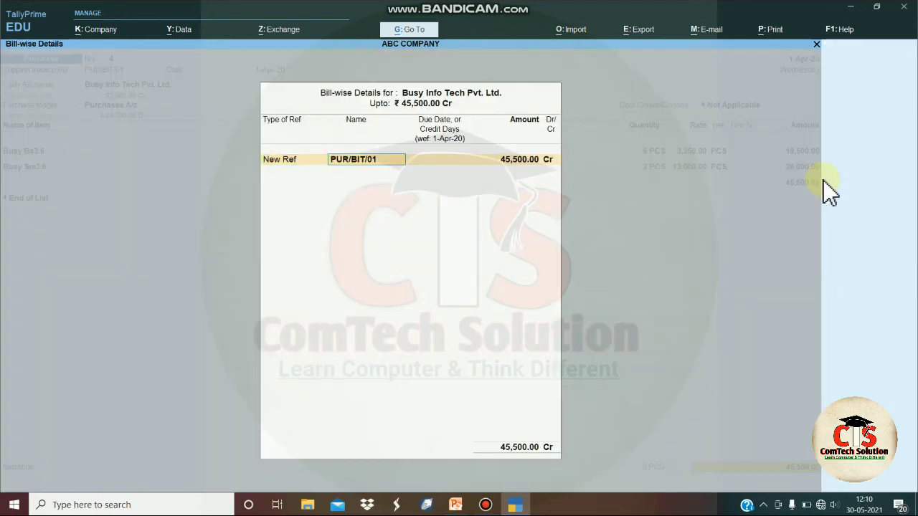
pyautogui.press('Return')
pyautogui.press('Return')
pyautogui.press('Return')
pyautogui.press('Return')
pyautogui.press('Return')
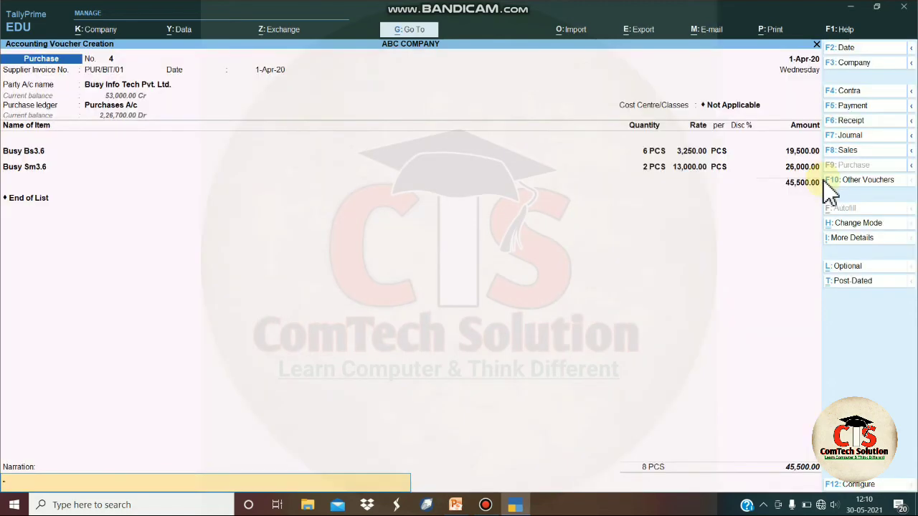
pyautogui.press('Return')
pyautogui.press('Return')
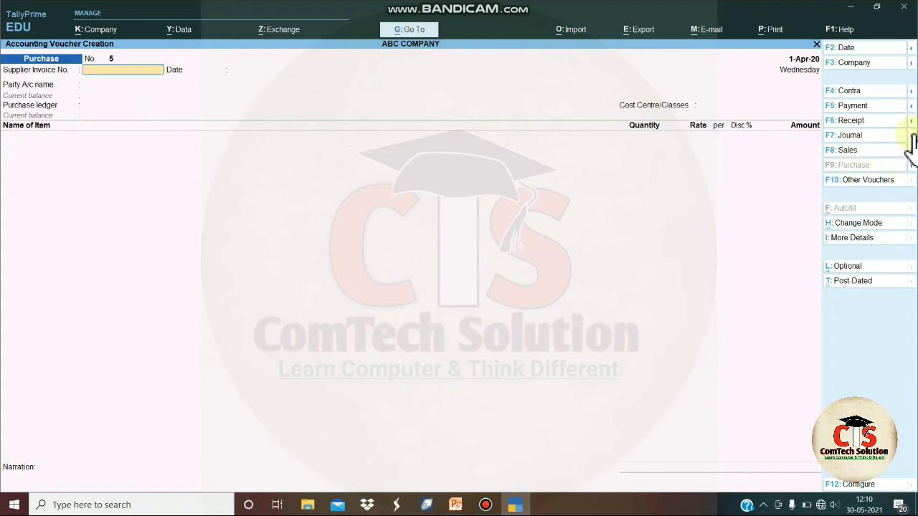
# - Switch the voucher type to Debit Note and select Busy Info Tech Pvt. Ltd. as the party account
pyautogui.click(911, 166)
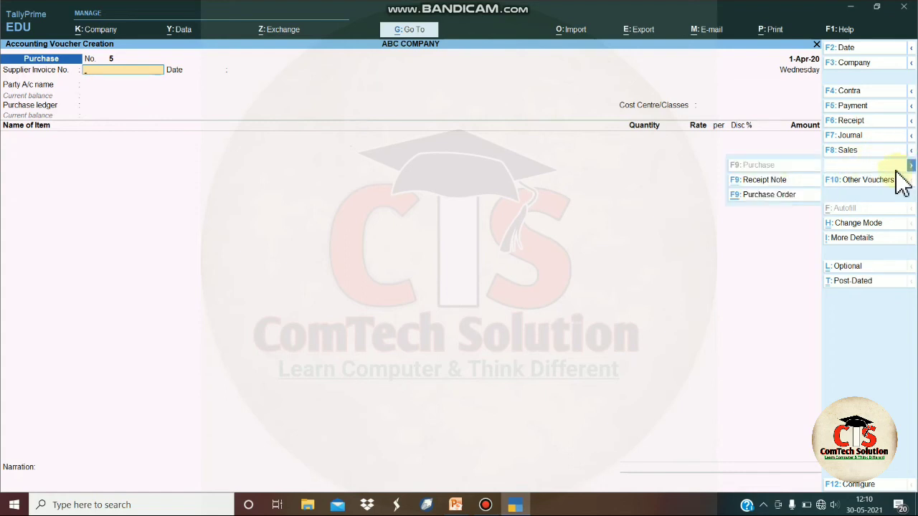
pyautogui.click(872, 185)
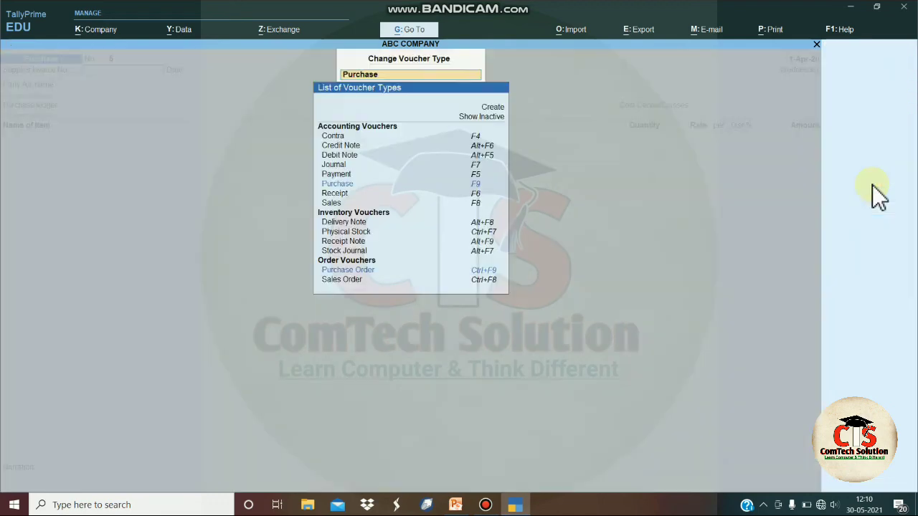
pyautogui.click(337, 155)
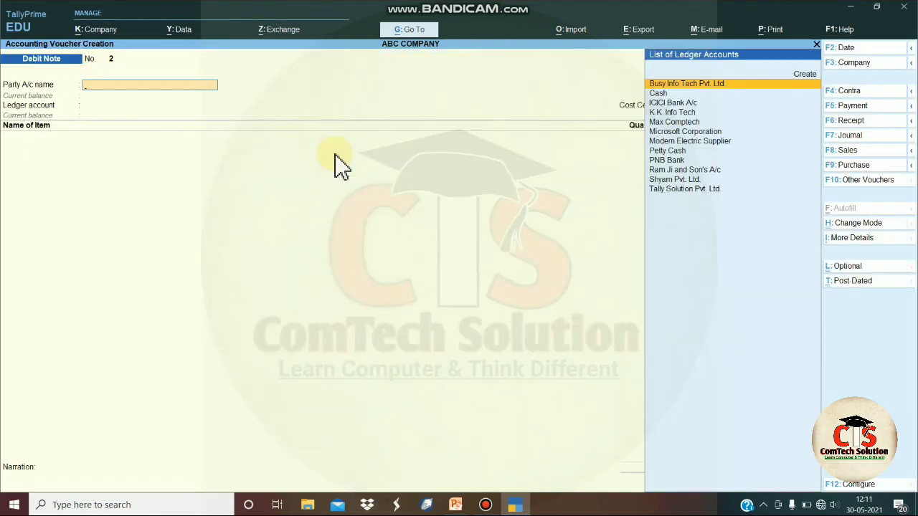
pyautogui.write('B')
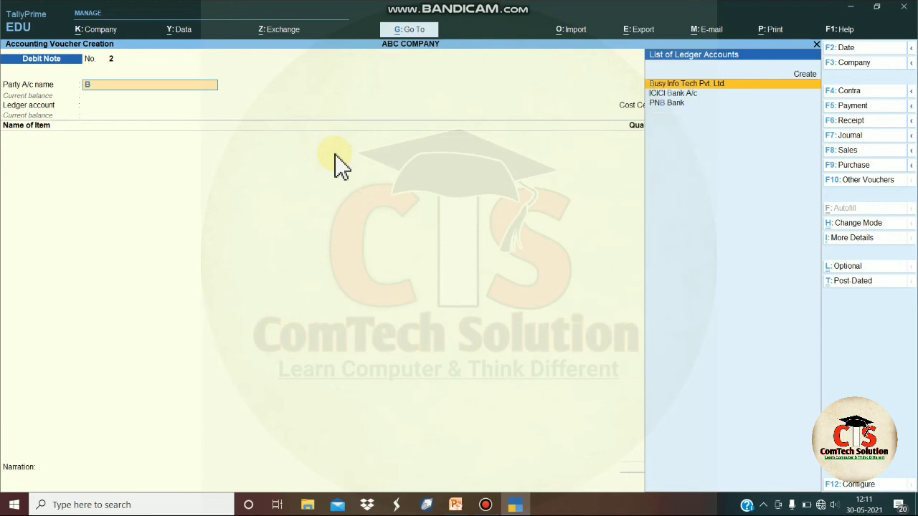
pyautogui.press('Return')
# - Leave the debit note's dispatch and original invoice details blank and choose Purchases A/c with cost centre class Not Applicable
pyautogui.press('Return')
pyautogui.press('Return')
pyautogui.press('Return')
pyautogui.press('Return')
pyautogui.press('Return')
pyautogui.press('Return')
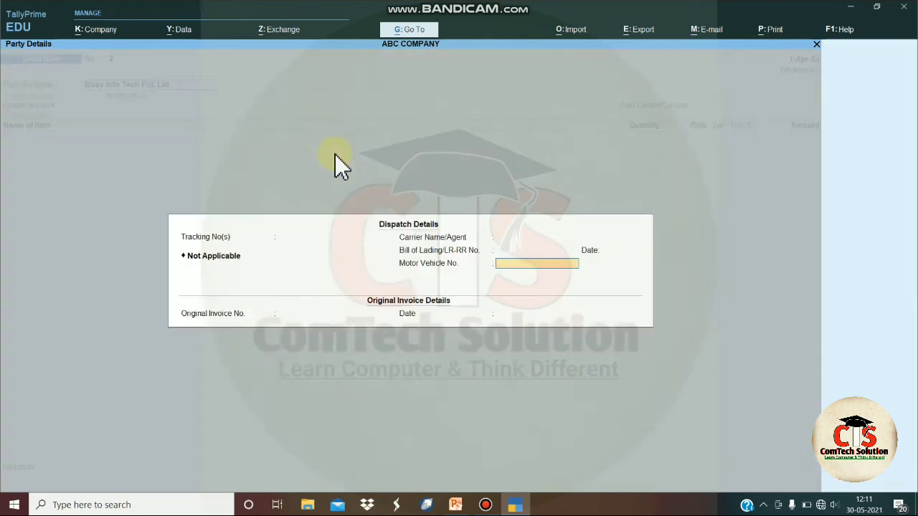
pyautogui.press('Return')
pyautogui.press('Return')
pyautogui.press('Return')
pyautogui.press('Return')
pyautogui.press('Return')
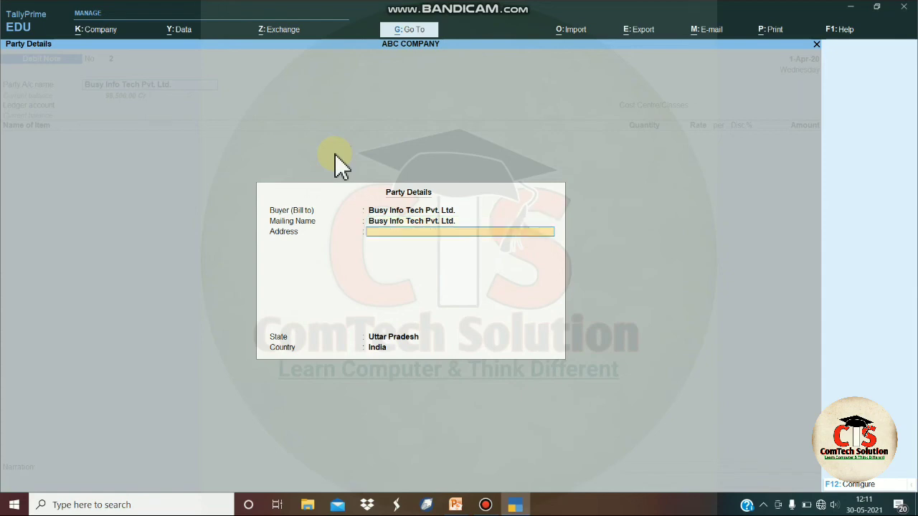
pyautogui.press('Return')
pyautogui.press('Return')
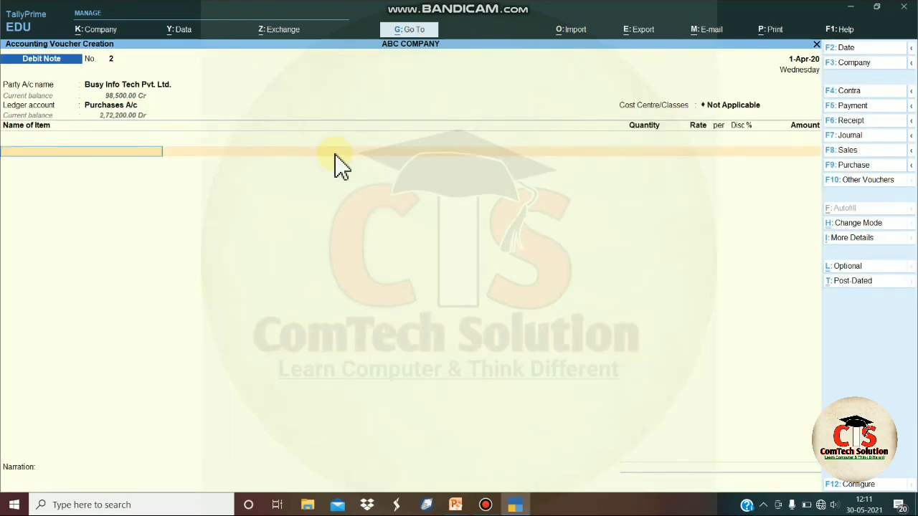
pyautogui.write('B')
pyautogui.press('Return')
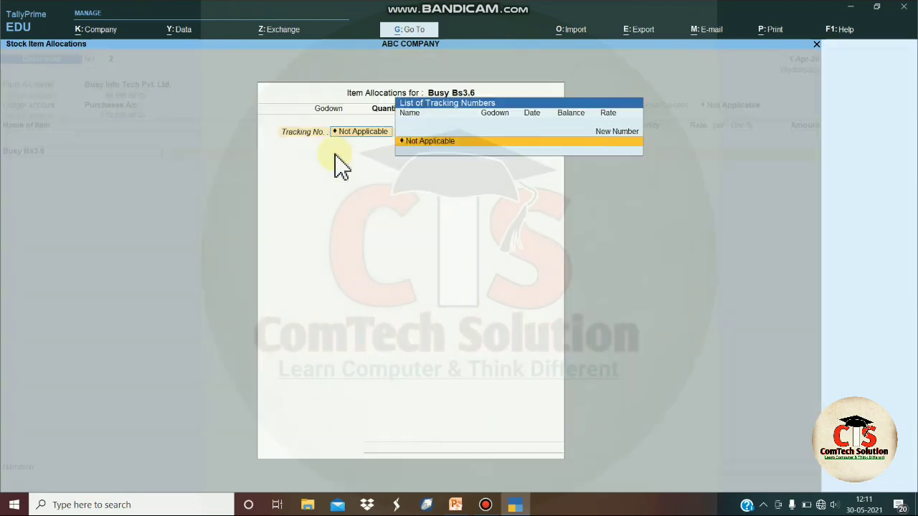
pyautogui.press('Return')
pyautogui.press('Return')
pyautogui.press('Return')
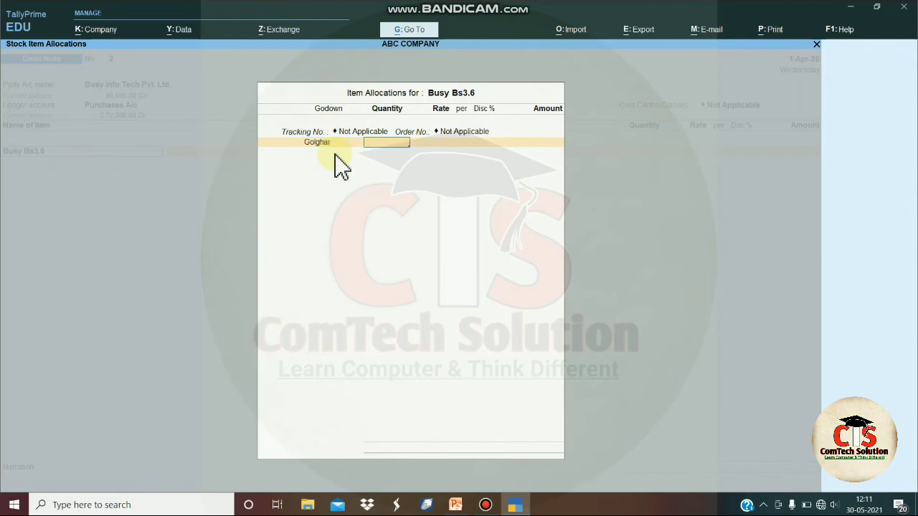
pyautogui.press('Escape')
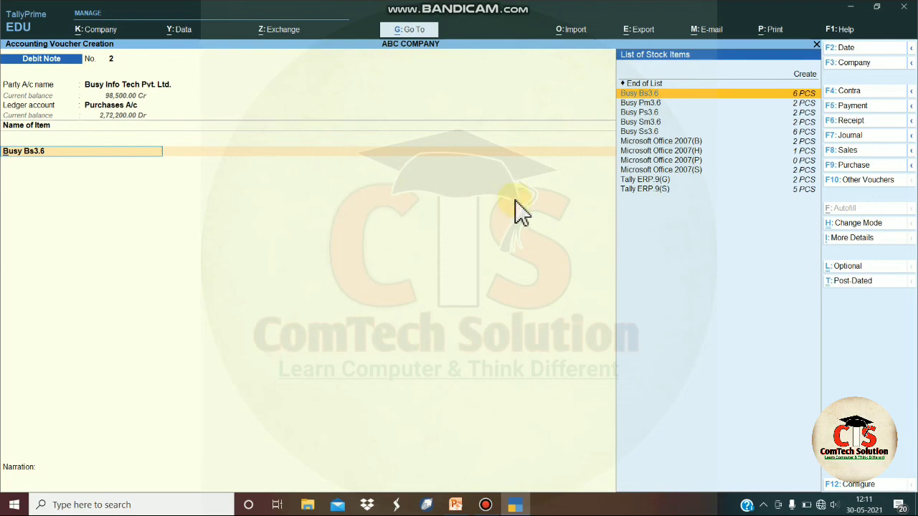
# - Change the debit note's voucher mode from Item Invoice to Accounting Invoice
pyautogui.click(854, 225)
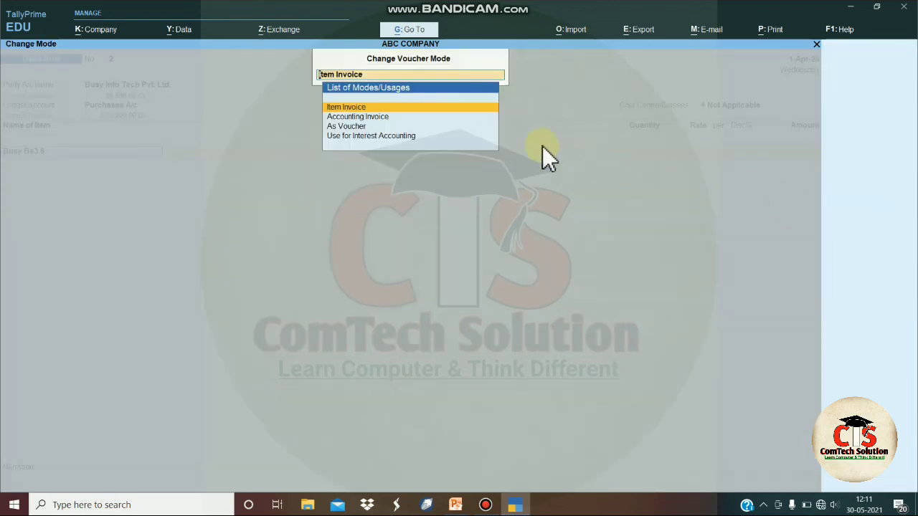
pyautogui.click(350, 127)
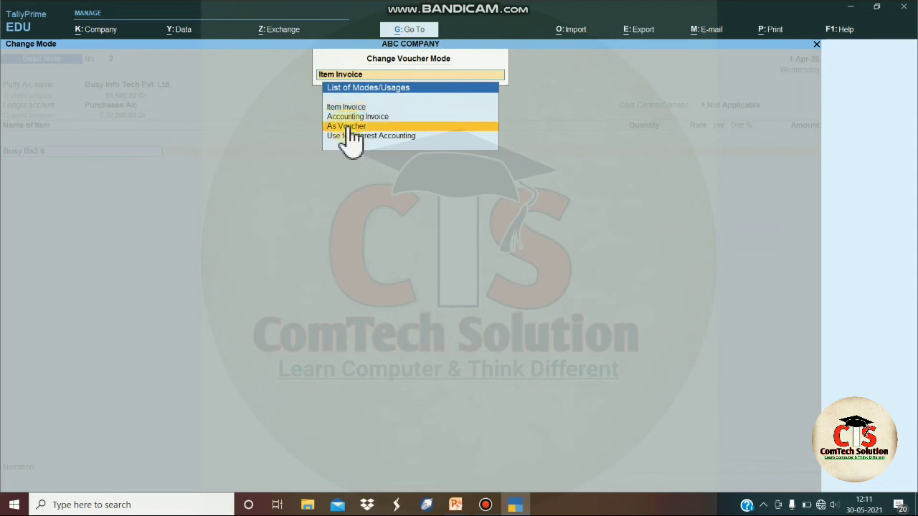
pyautogui.press('Up')
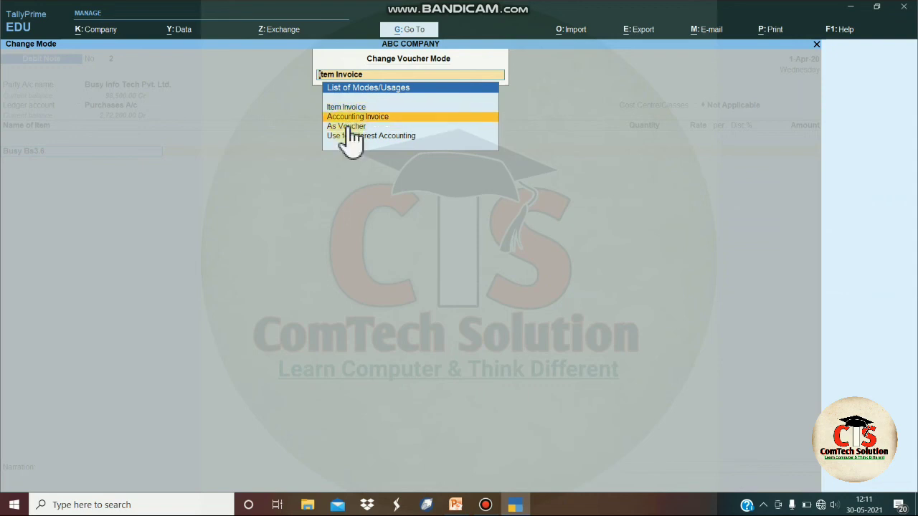
pyautogui.press('Return')
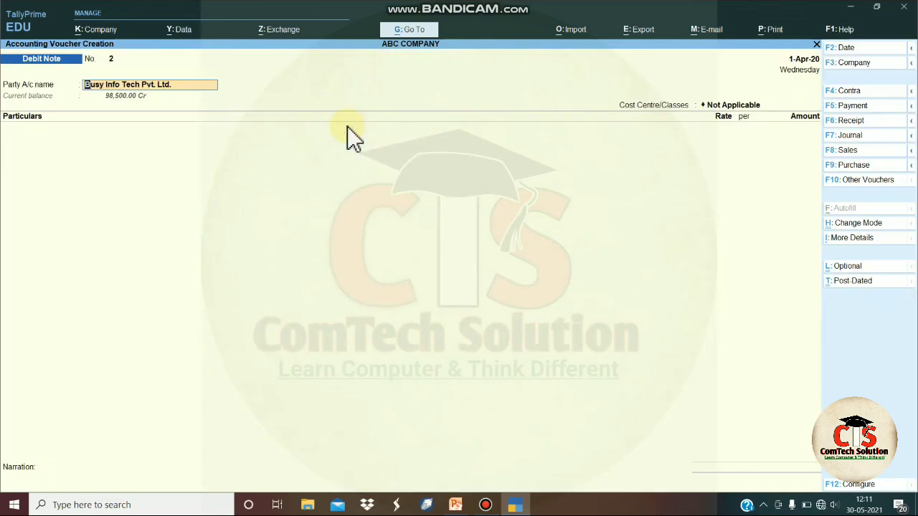
# - Keep Busy Info Tech Pvt. Ltd. as the accounting invoice's party and leave its dispatch and original invoice details blank
pyautogui.press('Return')
pyautogui.press('Return')
pyautogui.press('Return')
pyautogui.press('Return')
pyautogui.press('Return')
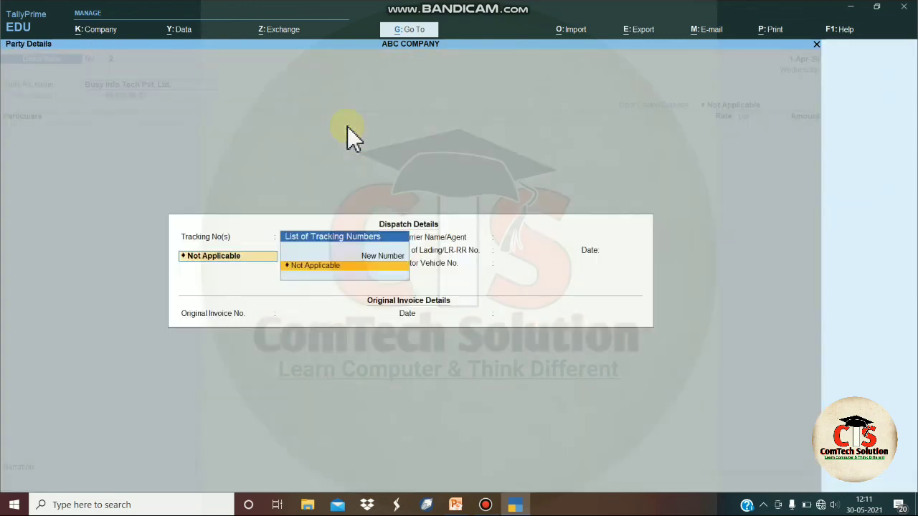
pyautogui.press('Return')
pyautogui.press('Return')
pyautogui.press('Return')
pyautogui.press('Return')
pyautogui.press('Return')
pyautogui.press('Return')
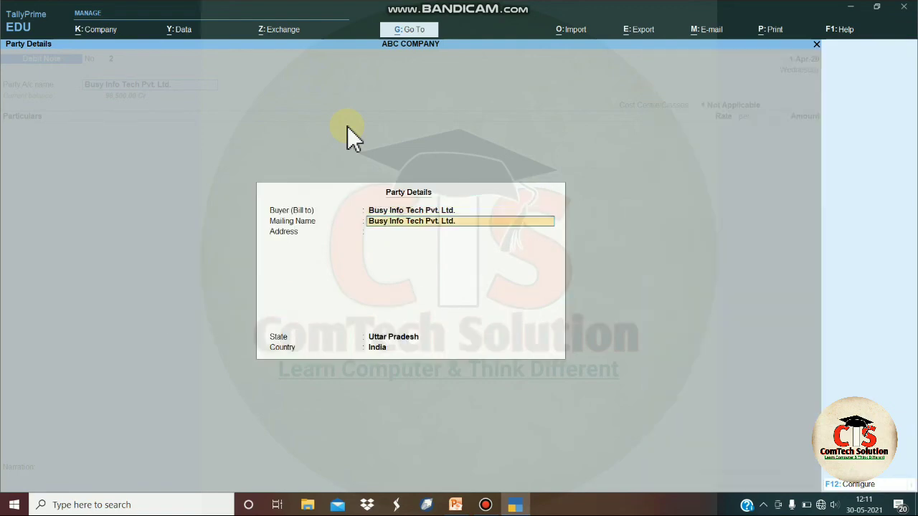
# - Accept the party details and enter Purchases A/c with an amount of 300 in the debit note
pyautogui.press('Return')
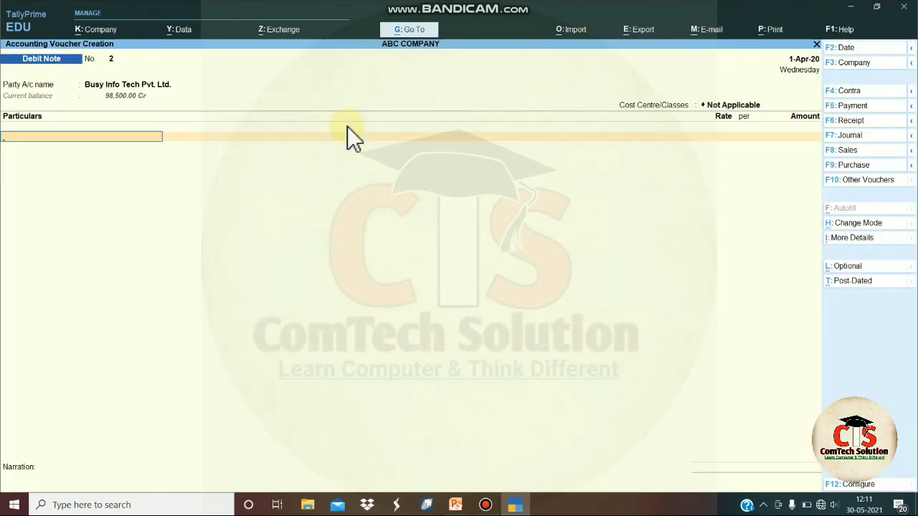
pyautogui.write('P')
pyautogui.press('Return')
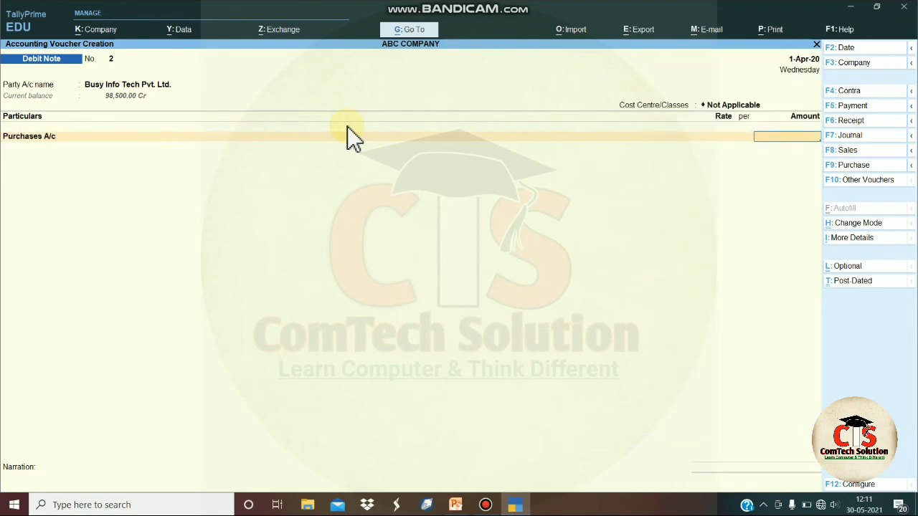
pyautogui.write('300')
pyautogui.press('Return')
pyautogui.press('Return')
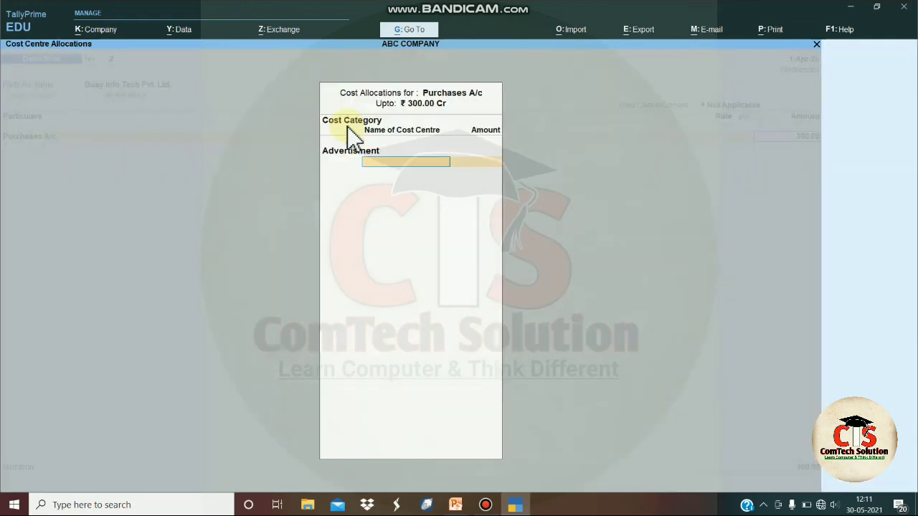
# - Back out of the cost centre allocation and alter the Purchases A/c ledger so that cost centres are not applicable
pyautogui.press('BackSpace')
pyautogui.press('BackSpace')
pyautogui.press('BackSpace')
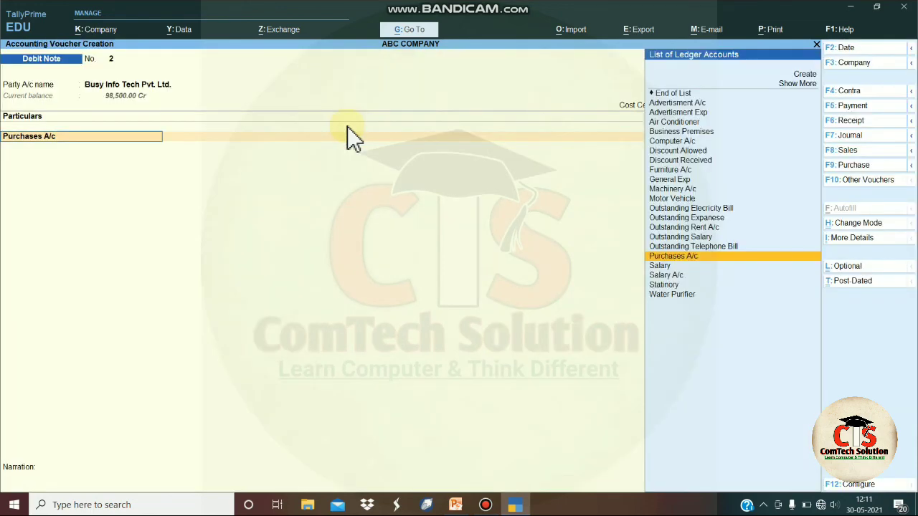
pyautogui.hotkey('ctrl', 'Return')
pyautogui.press('Return')
pyautogui.press('Return')
pyautogui.press('Return')
pyautogui.press('Return')
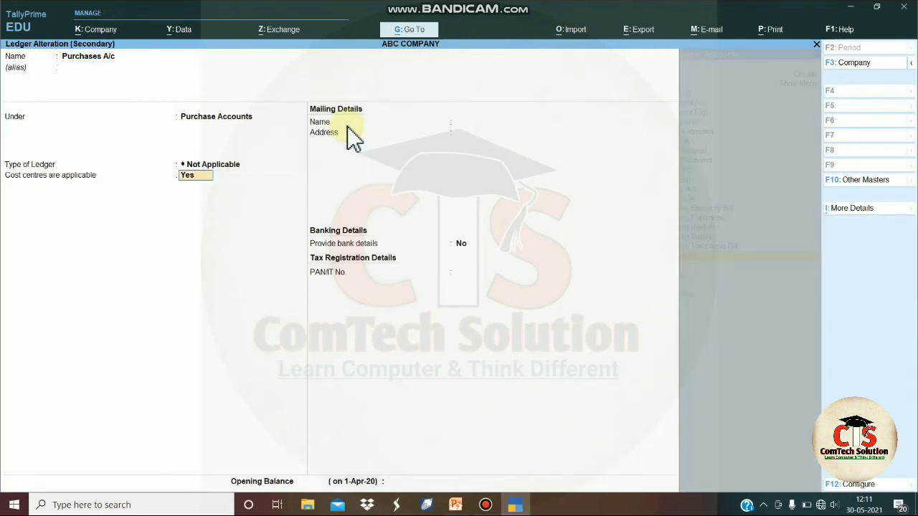
pyautogui.write('n')
pyautogui.press('Return')
pyautogui.press('Return')
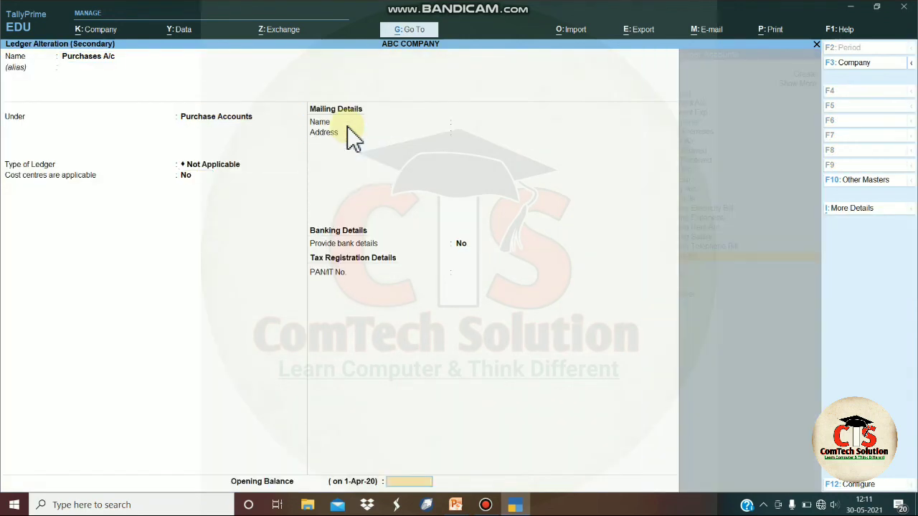
pyautogui.press('Return')
pyautogui.press('Return')
# - Allocate the debit note's 300 as Agst Ref to pending bill PUR/BIT/01, leave the narration blank and save the voucher
pyautogui.press('Return')
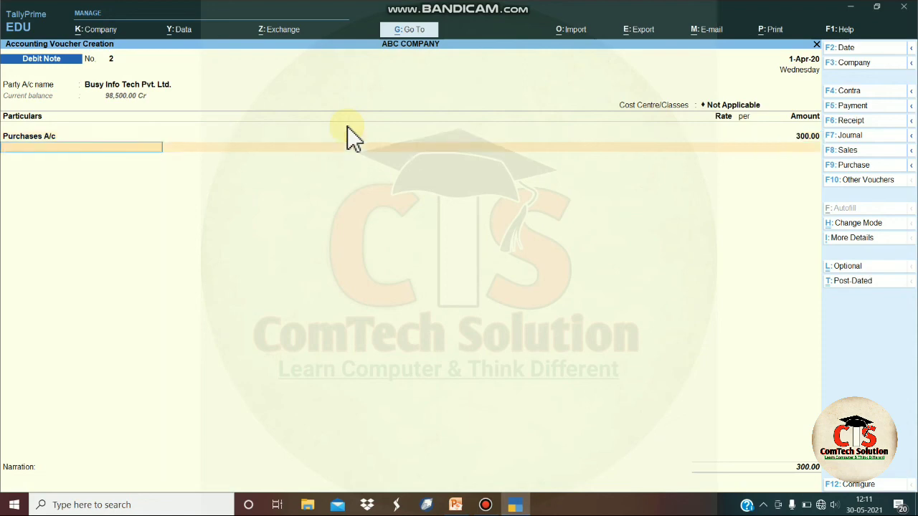
pyautogui.press('Return')
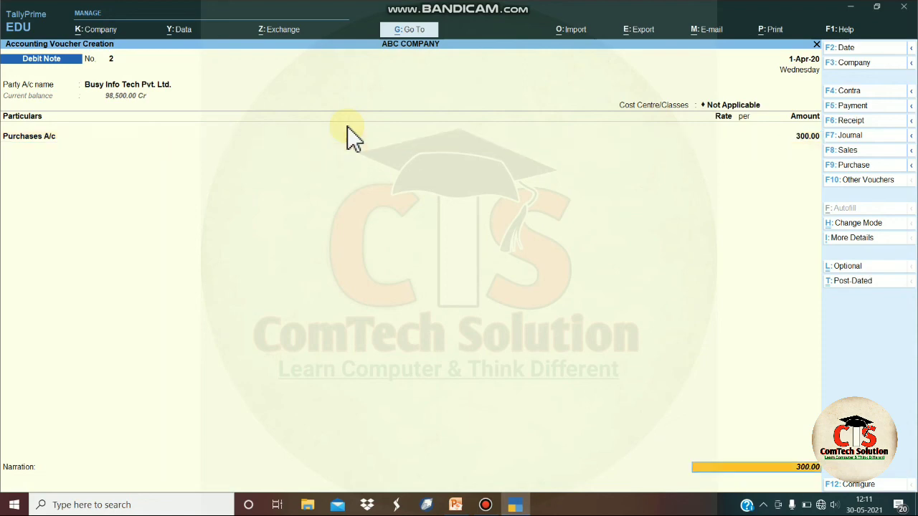
pyautogui.press('Return')
pyautogui.press('Return')
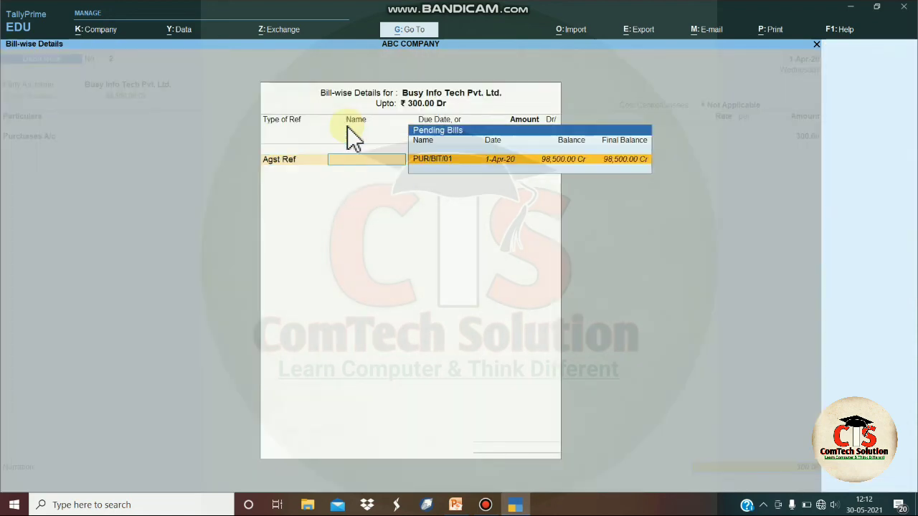
pyautogui.press('Return')
pyautogui.press('Return')
pyautogui.press('Return')
pyautogui.press('Return')
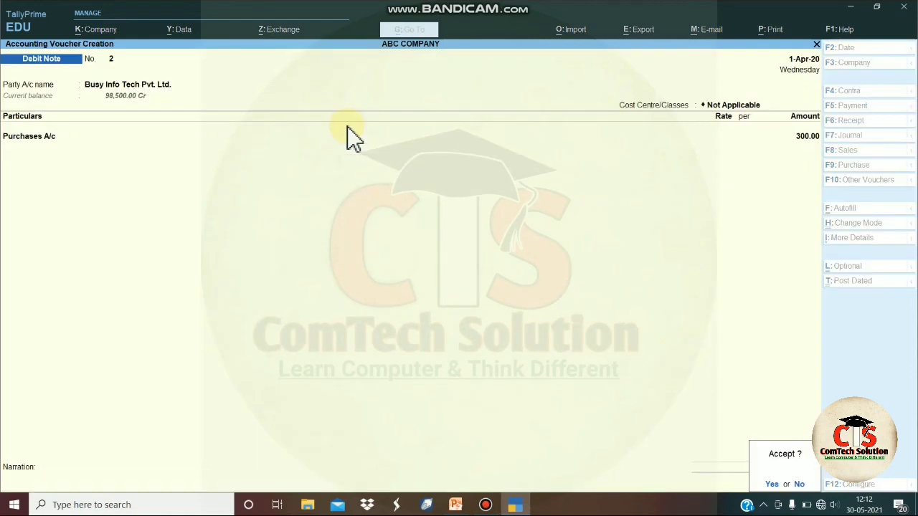
pyautogui.press('Return')
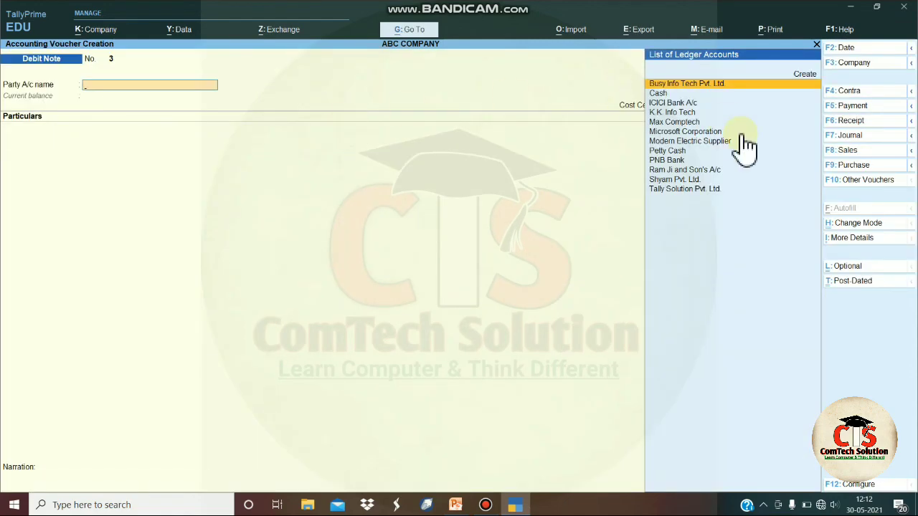
# - Review the voucher modes available for the new debit note and keep Accounting Invoice
pyautogui.click(852, 223)
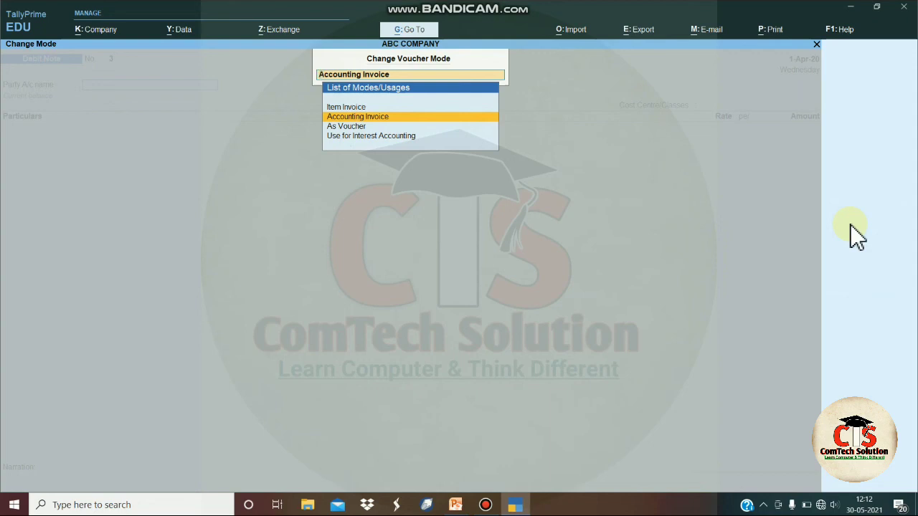
pyautogui.press('Return')
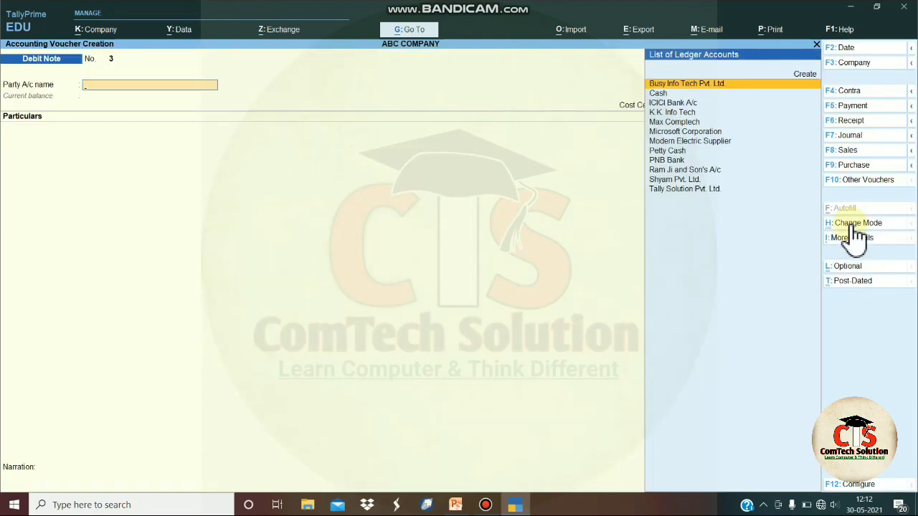